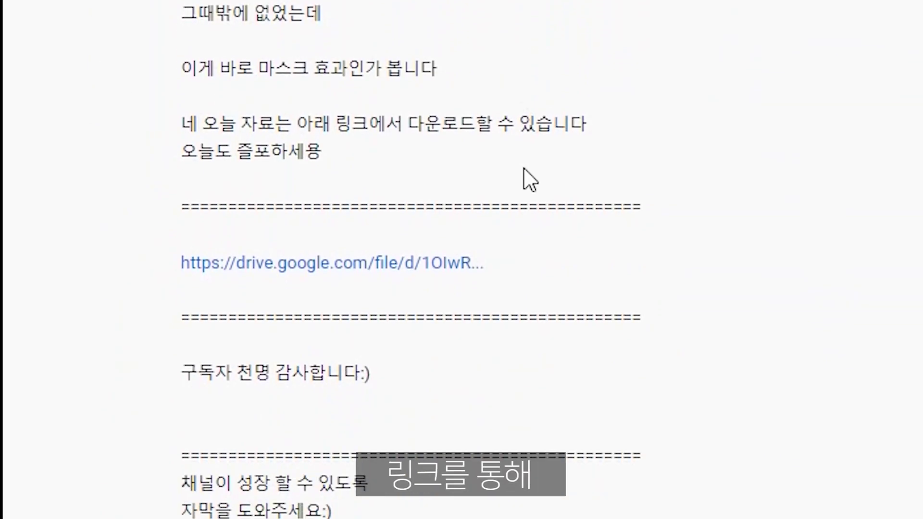
# Open the drive.google.com materials link from the YouTube video description
pyautogui.click(427, 215)
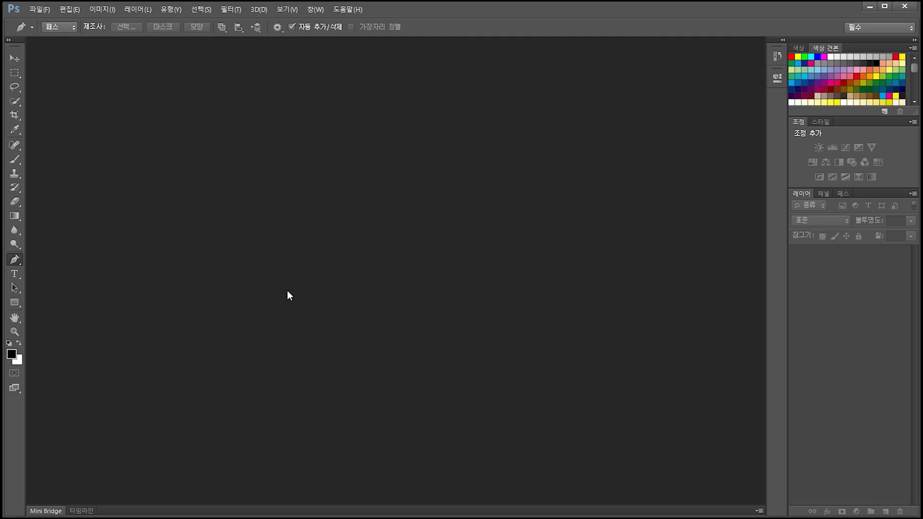
# Create a new document 210 × 297 millimetres at resolution 300
pyautogui.click(37, 10)
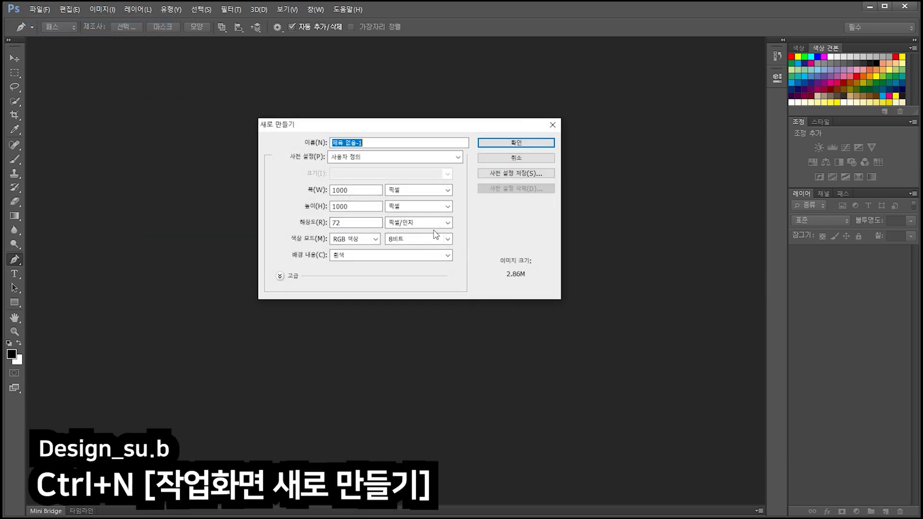
pyautogui.click(433, 191)
pyautogui.click(418, 224)
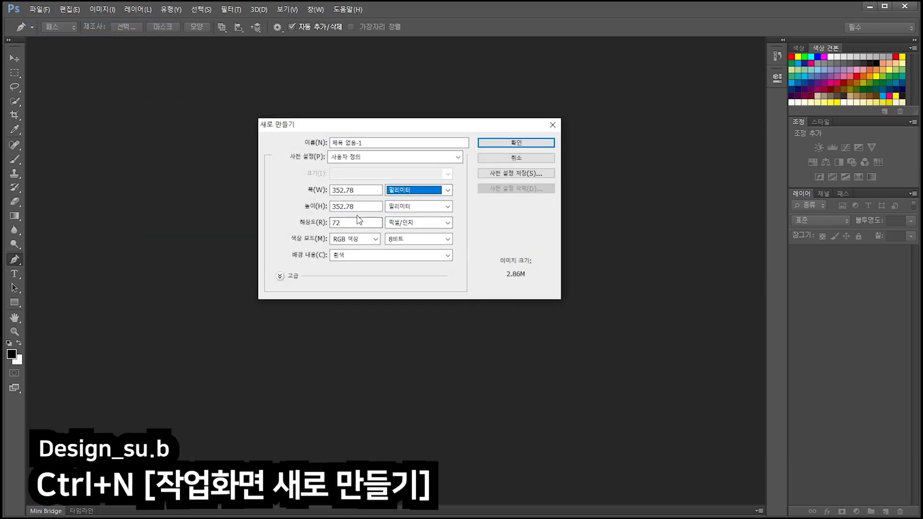
pyautogui.doubleClick(349, 189)
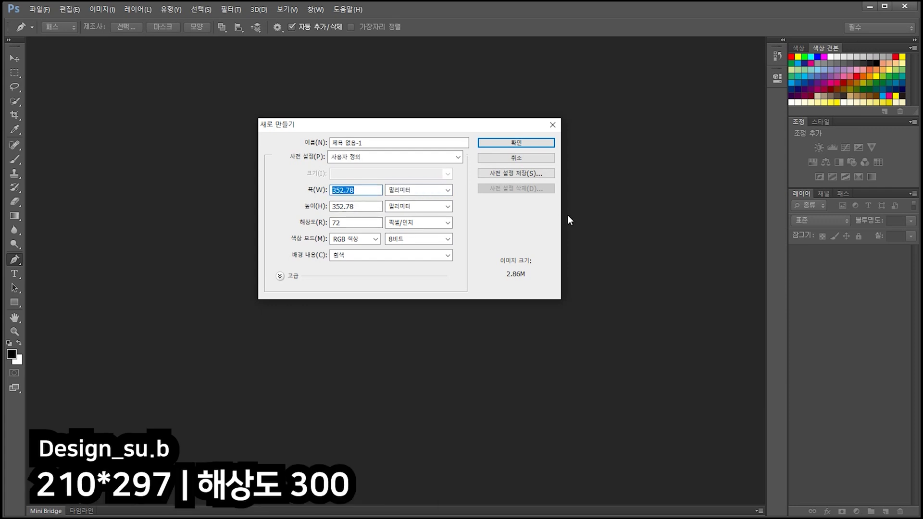
pyautogui.write('210')
pyautogui.press('Tab')
pyautogui.write('297')
pyautogui.doubleClick(351, 223)
pyautogui.write('300')
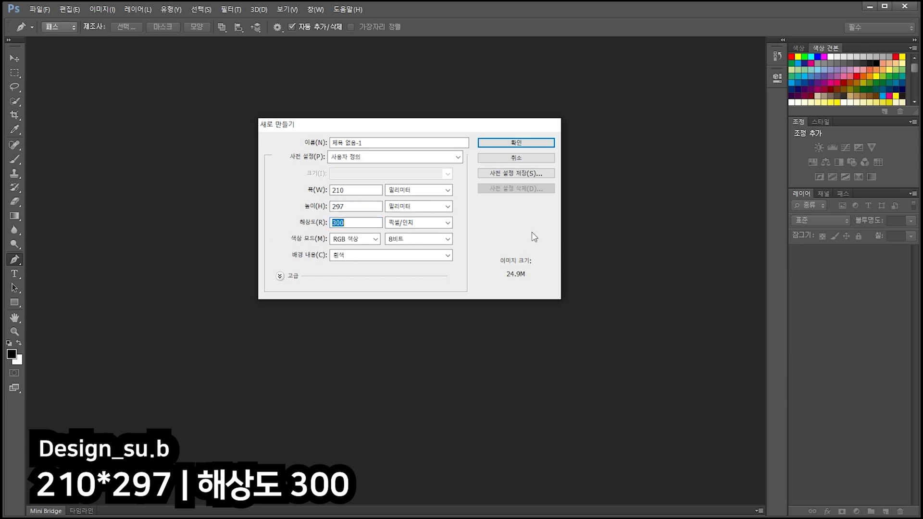
pyautogui.press('Return')
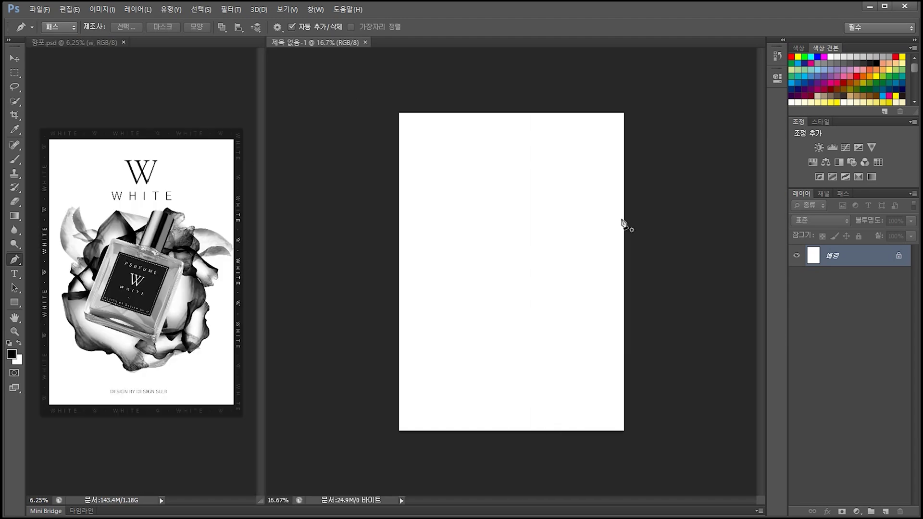
# Open petals-2232267.jpg from the project's 꽃잎 petals folder in Photoshop
pyautogui.press('v')
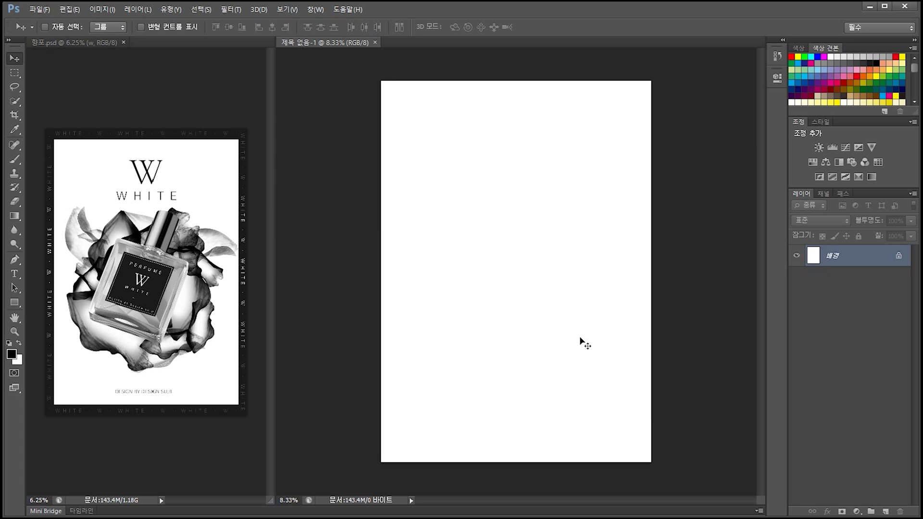
pyautogui.click(101, 509)
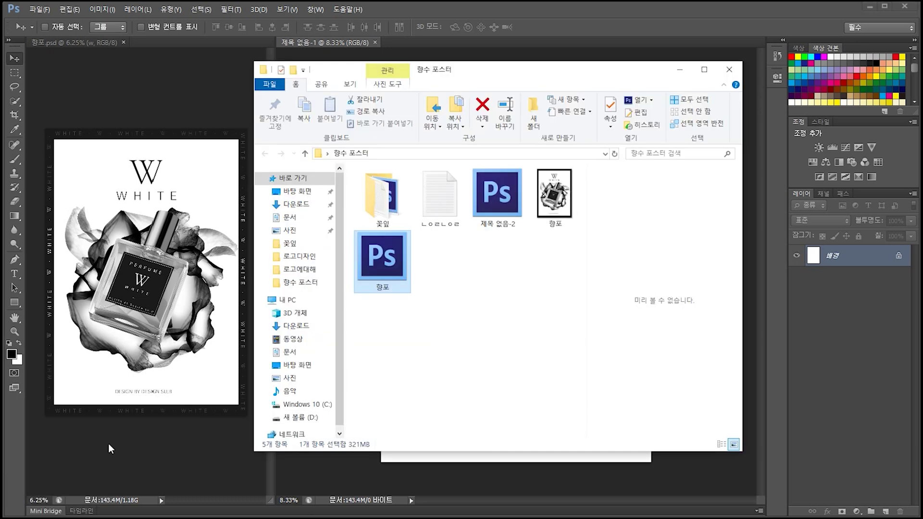
pyautogui.doubleClick(382, 198)
pyautogui.doubleClick(552, 194)
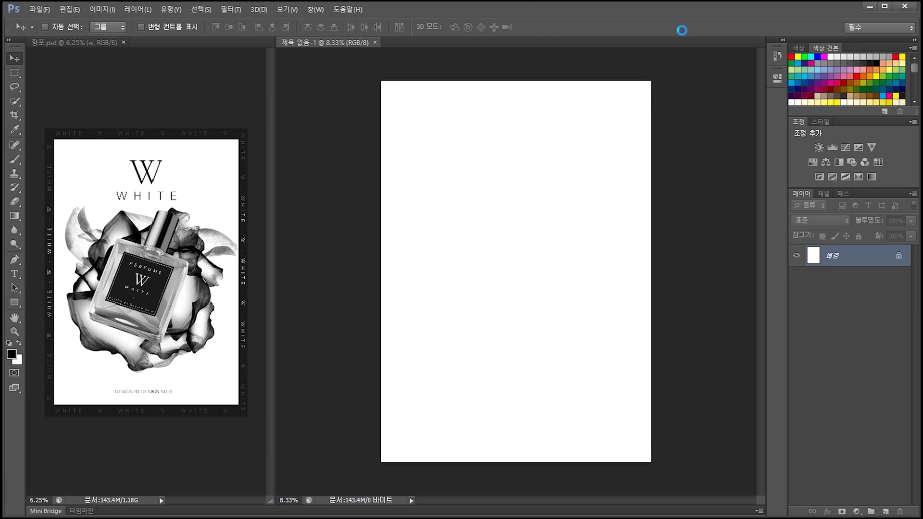
# Paint three trial brush strokes on the petal photo and undo them all
pyautogui.press('b')
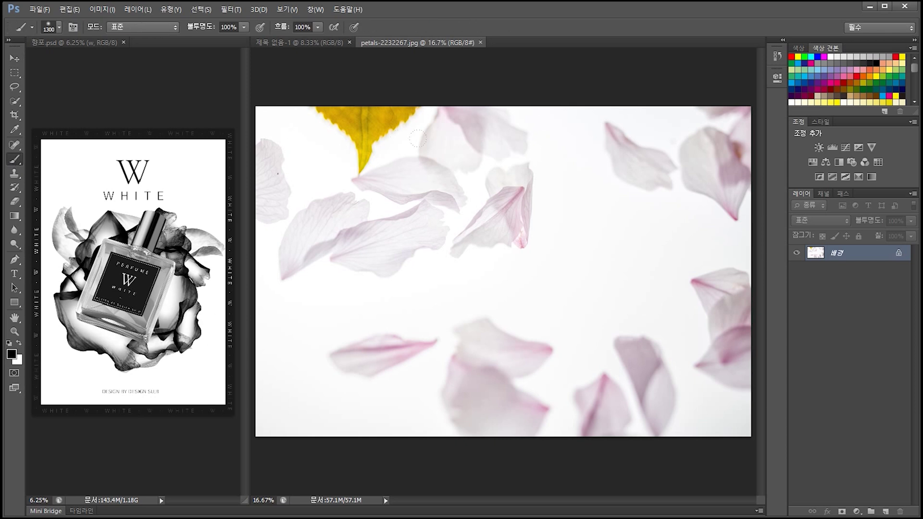
pyautogui.moveTo(455, 210)
pyautogui.mouseDown()
pyautogui.moveTo(459, 220)
pyautogui.moveTo(350, 313)
pyautogui.moveTo(323, 241)
pyautogui.moveTo(462, 216)
pyautogui.mouseUp()
pyautogui.hotkey('ctrl', 'z')
pyautogui.moveTo(375, 201)
pyautogui.mouseDown()
pyautogui.moveTo(322, 196)
pyautogui.moveTo(271, 281)
pyautogui.mouseUp()
pyautogui.hotkey('ctrl', 'z')
pyautogui.moveTo(470, 219)
pyautogui.mouseDown()
pyautogui.moveTo(454, 205)
pyautogui.moveTo(391, 206)
pyautogui.moveTo(362, 158)
pyautogui.moveTo(476, 224)
pyautogui.mouseUp()
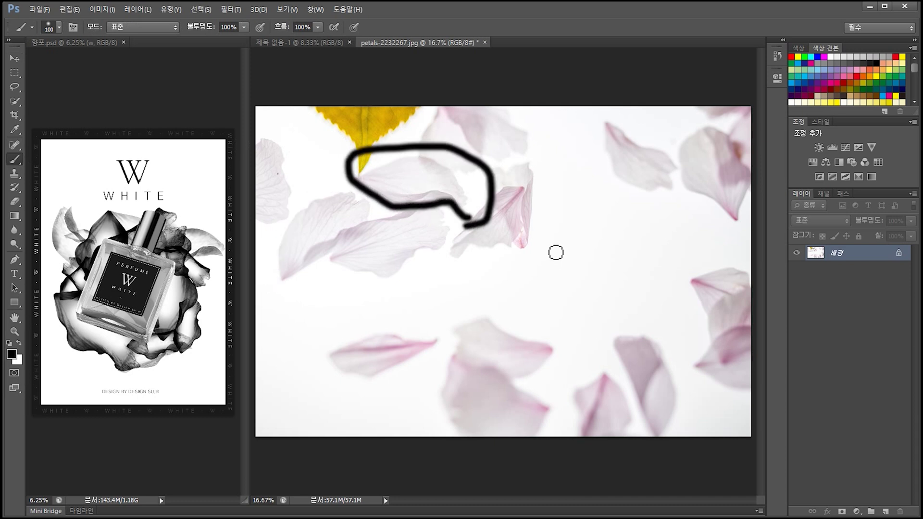
pyautogui.hotkey('ctrl', 'z')
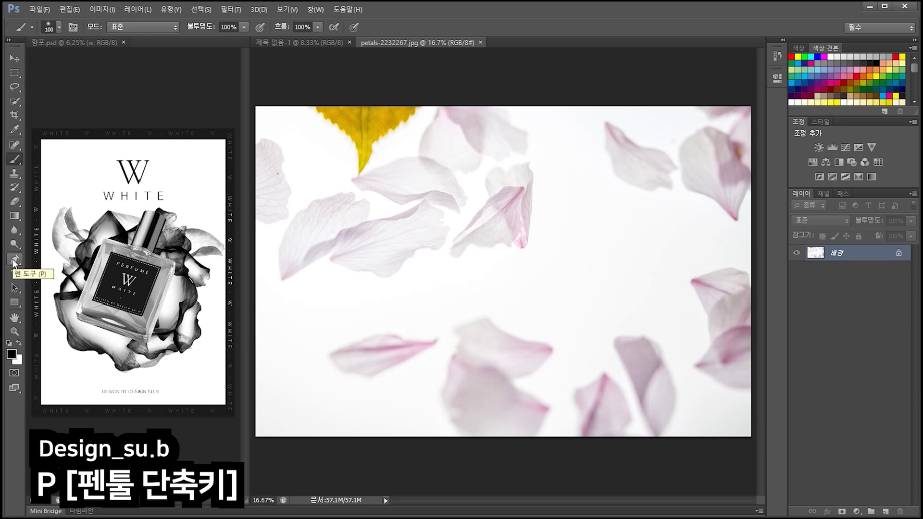
# Select the Pen tool and set its drawing mode to Path
pyautogui.click(13, 262)
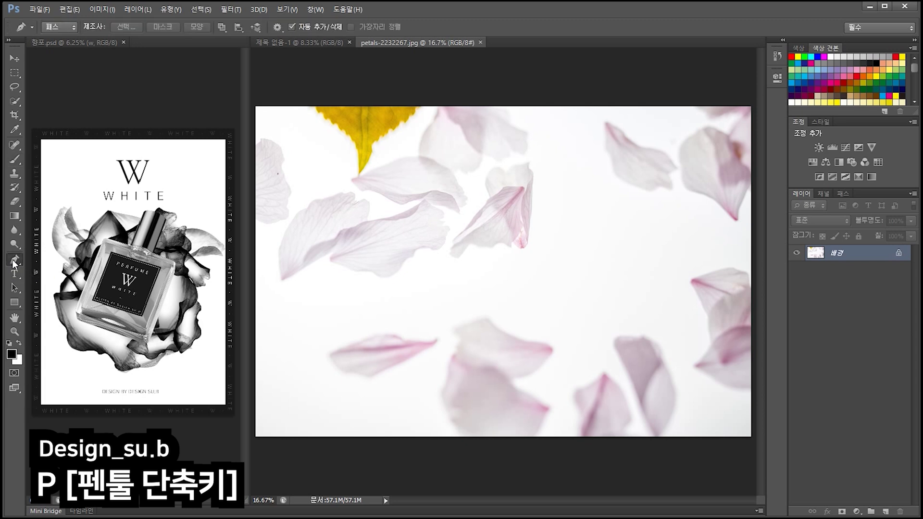
pyautogui.click(65, 27)
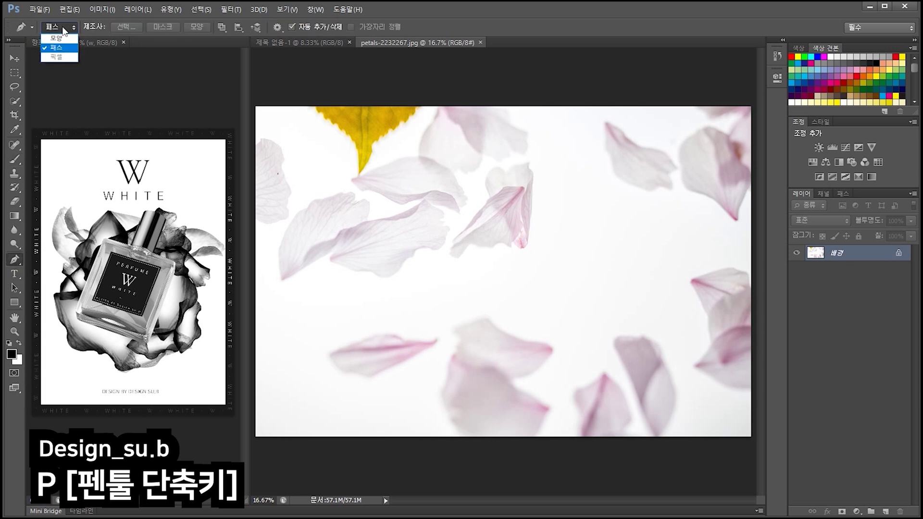
pyautogui.click(543, 21)
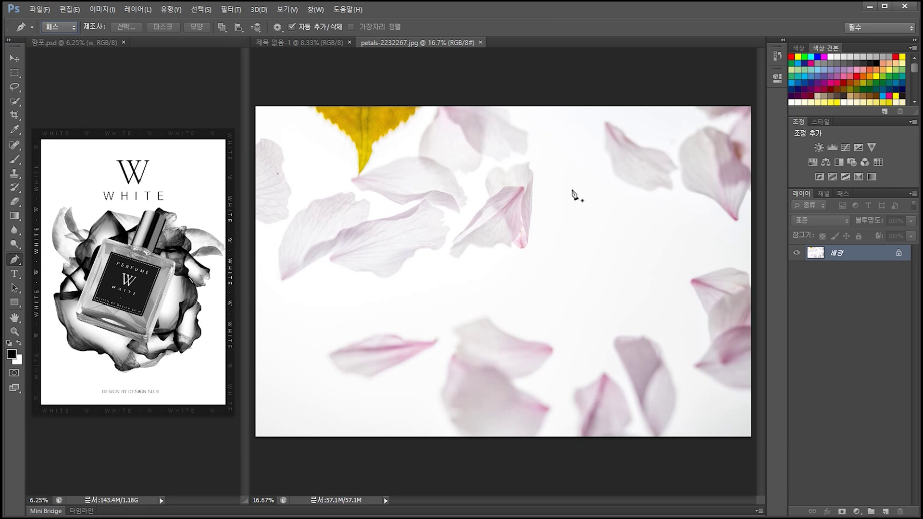
# Zoom in on a large petal and trace its lower edge with curved pen anchors
pyautogui.hotkey('ctrl', '+')
pyautogui.hotkey('ctrl', '+')
pyautogui.hotkey('ctrl', '+')
pyautogui.moveTo(305, 221)
pyautogui.mouseDown()
pyautogui.moveTo(400, 258)
pyautogui.moveTo(546, 275)
pyautogui.mouseUp()
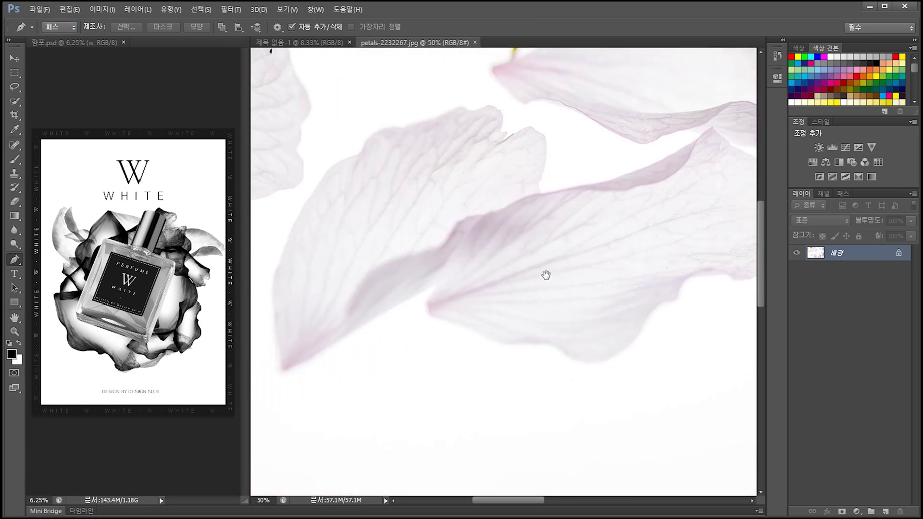
pyautogui.hotkey('ctrl', '+')
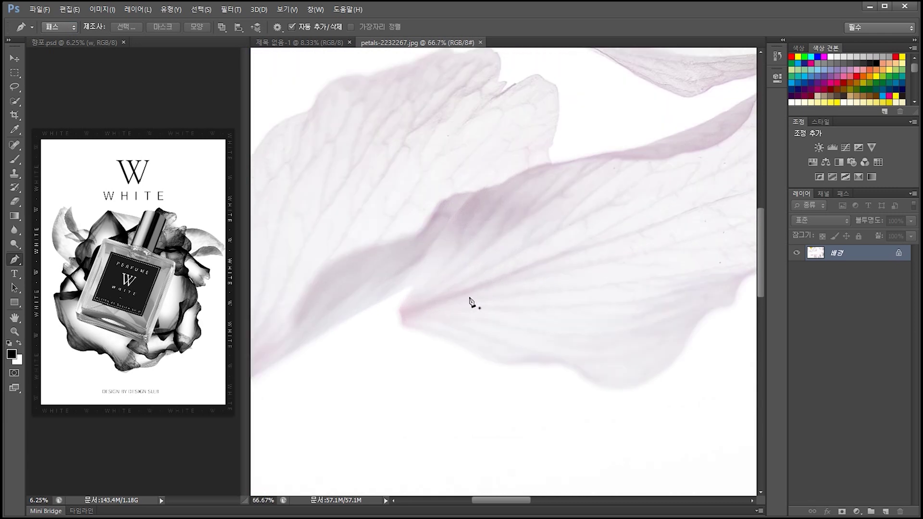
pyautogui.moveTo(399, 311); pyautogui.dragTo(403, 327)
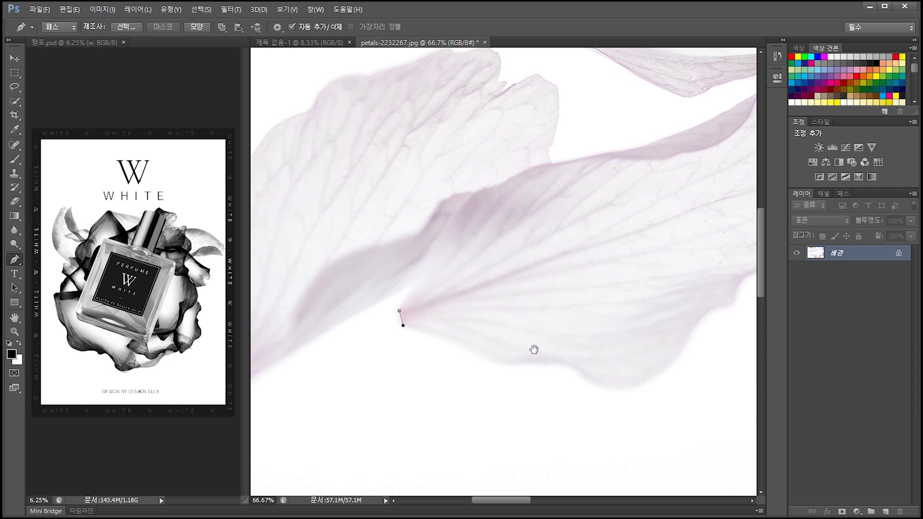
pyautogui.moveTo(534, 349)
pyautogui.mouseDown()
pyautogui.moveTo(508, 334)
pyautogui.moveTo(468, 355)
pyautogui.moveTo(478, 365)
pyautogui.moveTo(503, 345)
pyautogui.mouseUp()
pyautogui.keyDown('alt'); pyautogui.click(459, 345); pyautogui.keyUp('alt')
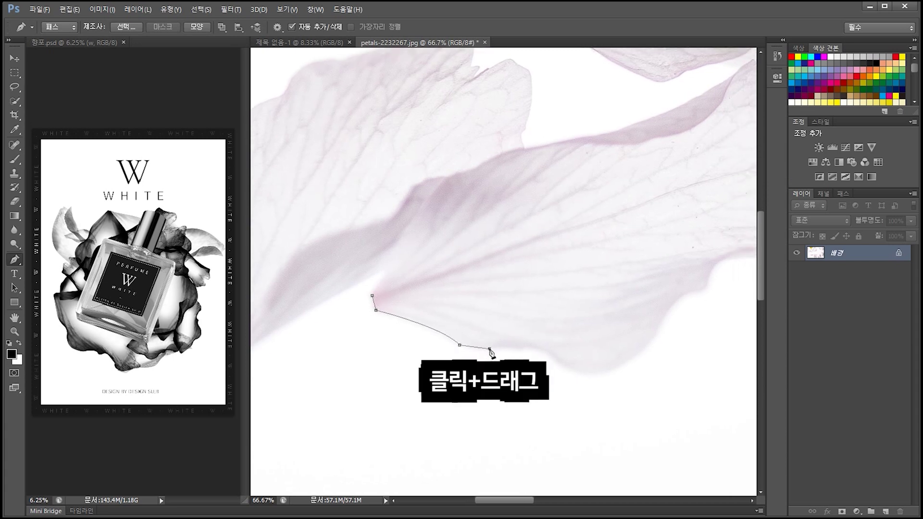
pyautogui.keyDown('alt'); pyautogui.click(490, 348); pyautogui.keyUp('alt')
pyautogui.moveTo(578, 353)
pyautogui.mouseDown()
pyautogui.moveTo(523, 349)
pyautogui.moveTo(525, 387)
pyautogui.mouseUp()
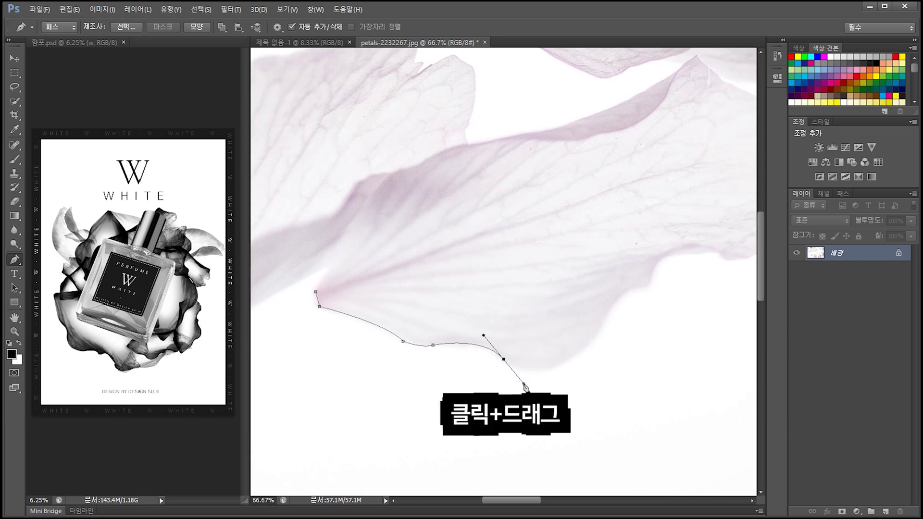
pyautogui.keyDown('alt'); pyautogui.click(503, 359); pyautogui.keyUp('alt')
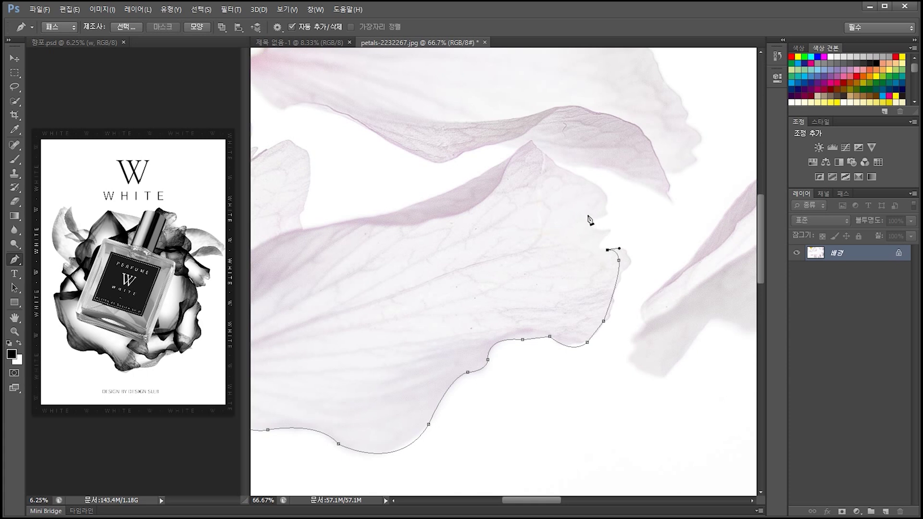
# Continue the path around the petal's tip and upper edge, closing it at the start
pyautogui.moveTo(587, 215)
pyautogui.mouseDown()
pyautogui.moveTo(596, 181)
pyautogui.moveTo(607, 186)
pyautogui.mouseUp()
pyautogui.click(536, 149)
pyautogui.click(529, 140)
pyautogui.moveTo(607, 175); pyautogui.dragTo(673, 247)
pyautogui.moveTo(540, 253); pyautogui.dragTo(679, 210)
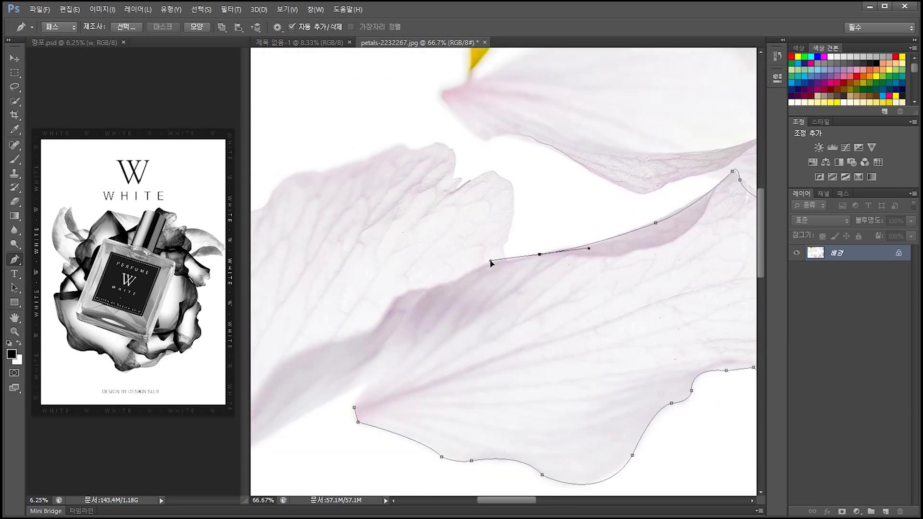
pyautogui.click(357, 412)
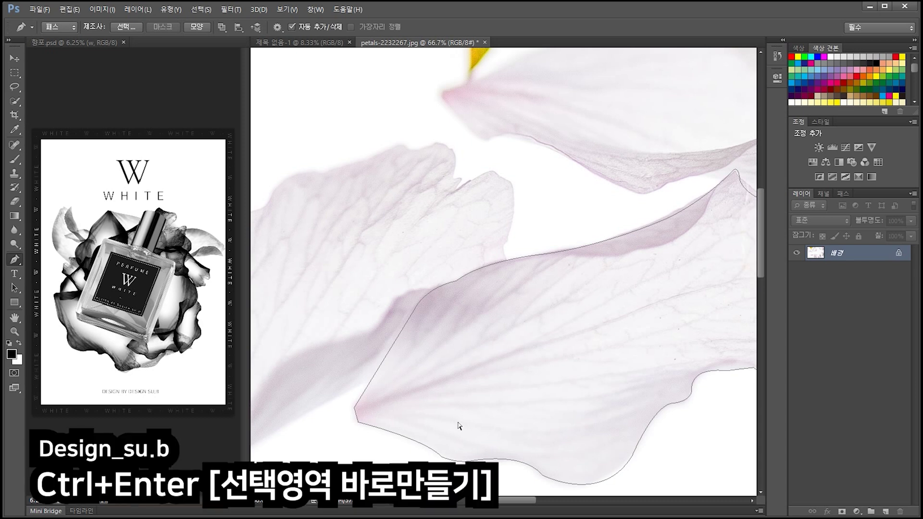
# Turn the petal path into a selection and copy the petal onto a new layer
pyautogui.hotkey('ctrl', 'Return')
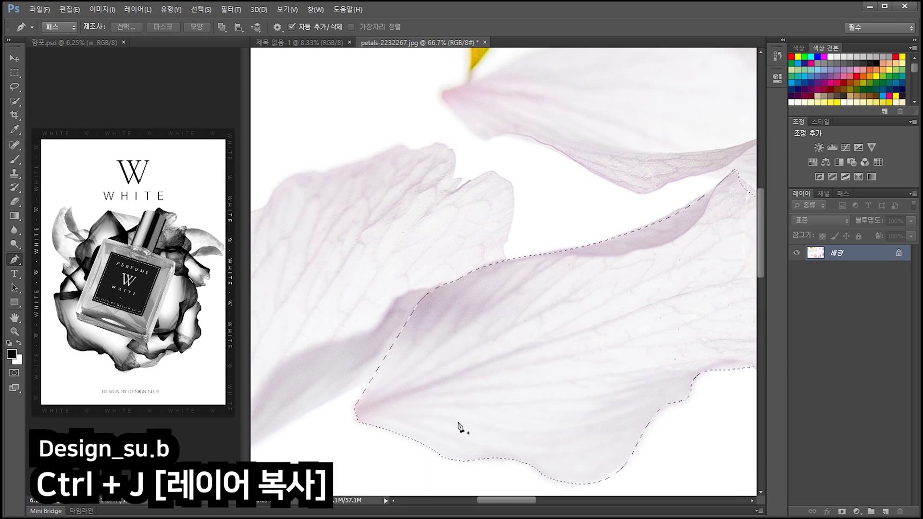
pyautogui.hotkey('ctrl', 'j')
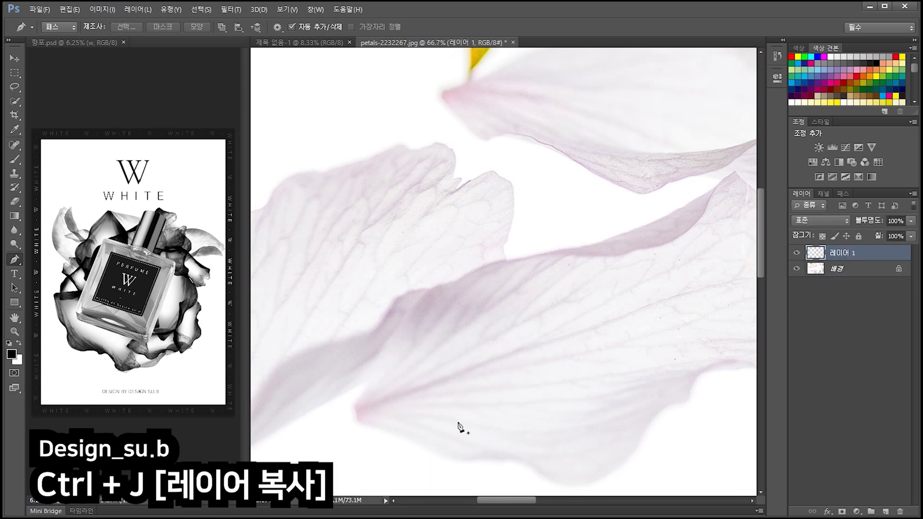
pyautogui.moveTo(611, 124)
pyautogui.mouseDown()
pyautogui.moveTo(568, 285)
pyautogui.moveTo(501, 326)
pyautogui.mouseUp()
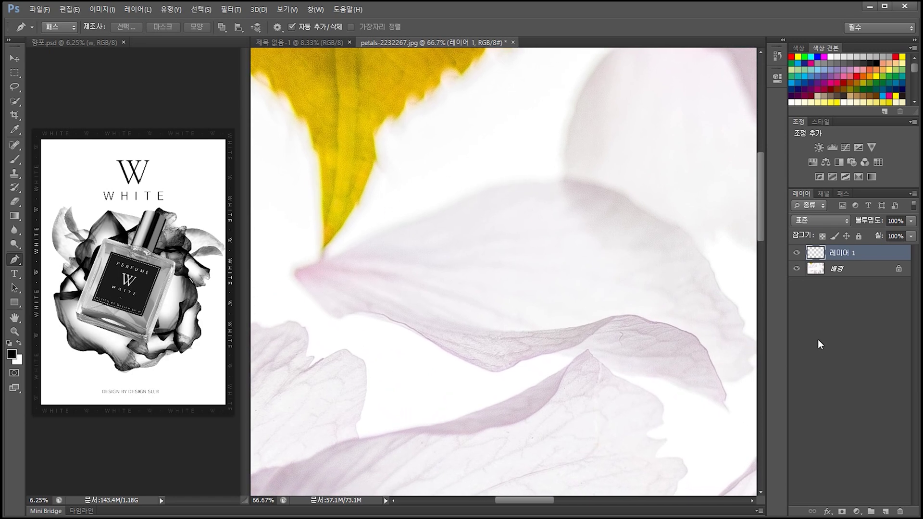
pyautogui.hotkey('ctrl', '-')
pyautogui.scroll(-3, 612, 318)
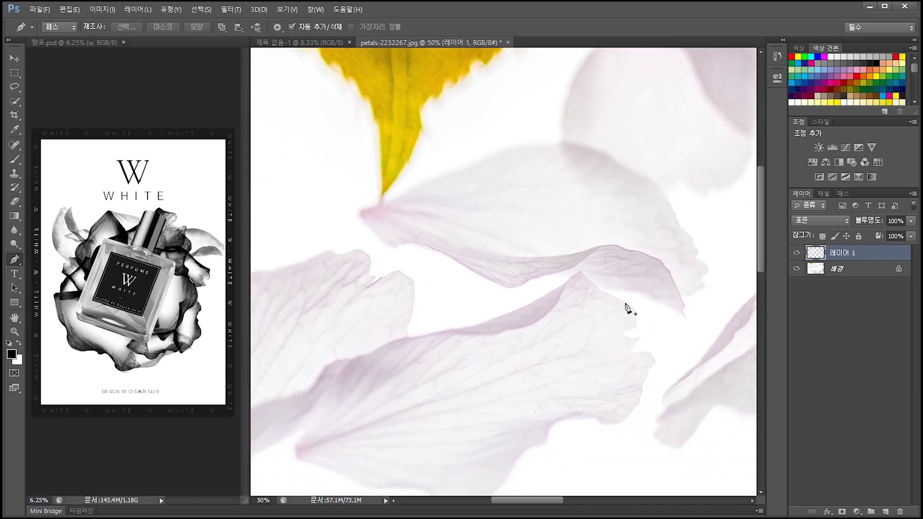
# Save the work path as a named path and begin tracing the next petal
pyautogui.click(846, 194)
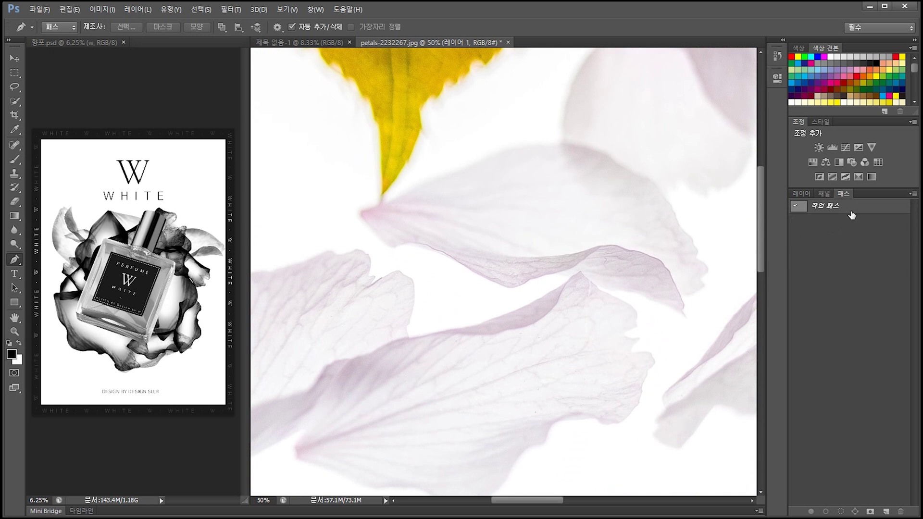
pyautogui.doubleClick(851, 215)
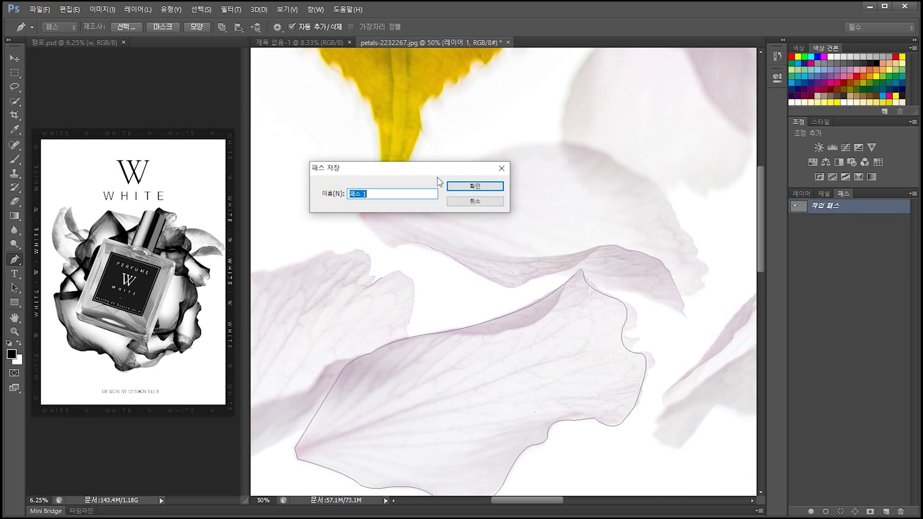
pyautogui.press('Return')
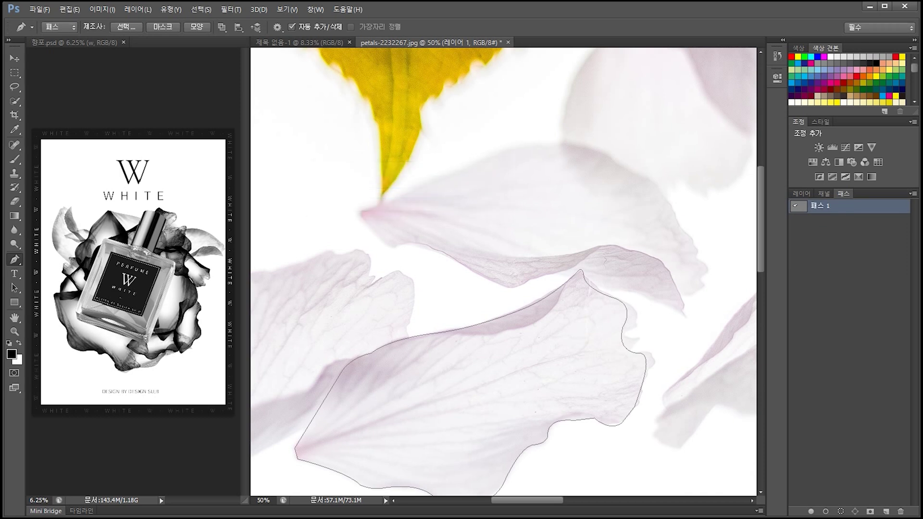
pyautogui.click(828, 228)
pyautogui.click(362, 217)
pyautogui.moveTo(384, 242); pyautogui.dragTo(392, 248)
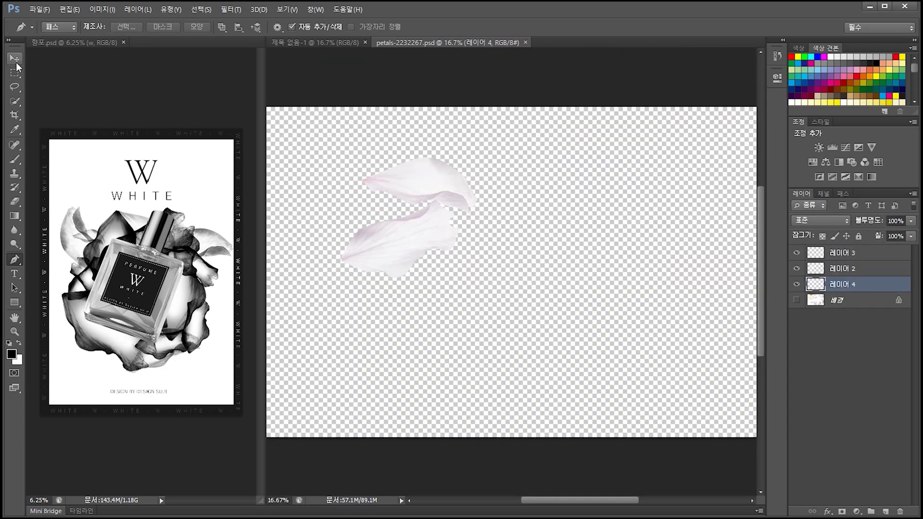
pyautogui.click(16, 61)
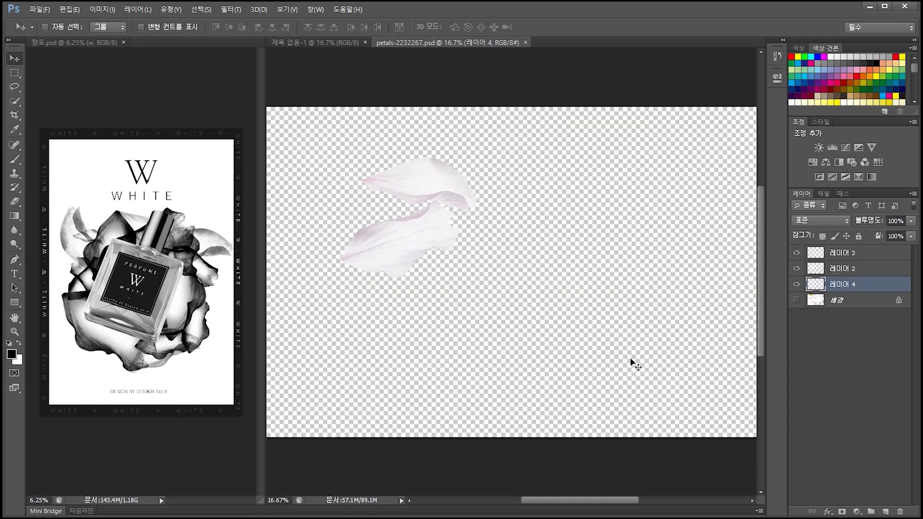
# Drag the upper petal layer up and right, away from the lower petal
pyautogui.moveTo(424, 244); pyautogui.dragTo(449, 239)
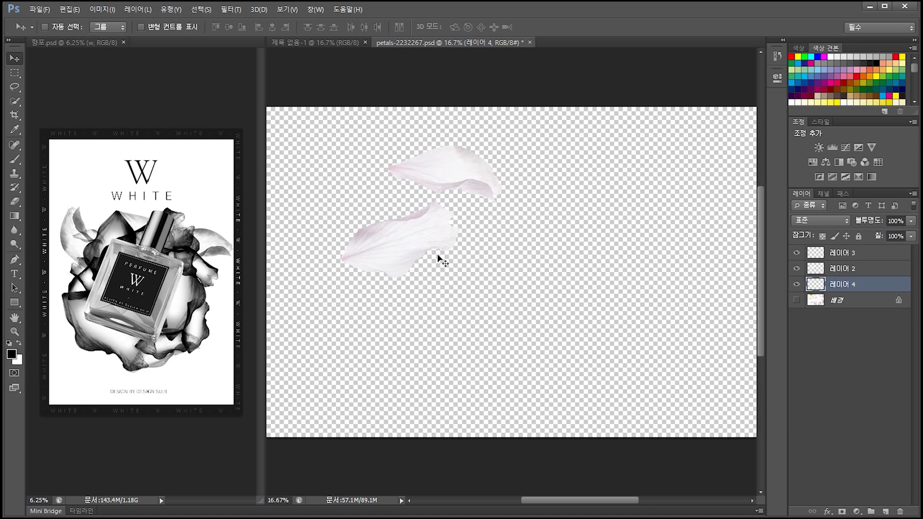
# Create a new 1000 × 1000 pixel document at 300 resolution
pyautogui.click(35, 9)
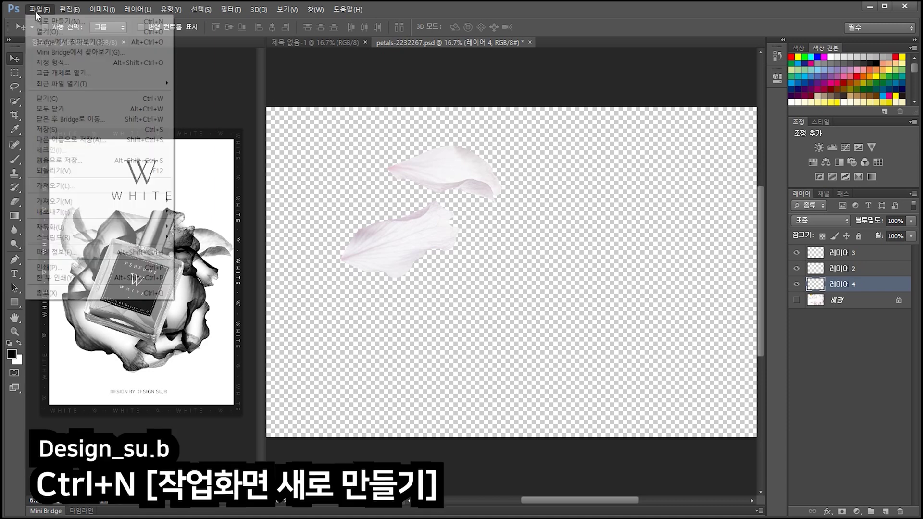
pyautogui.click(47, 21)
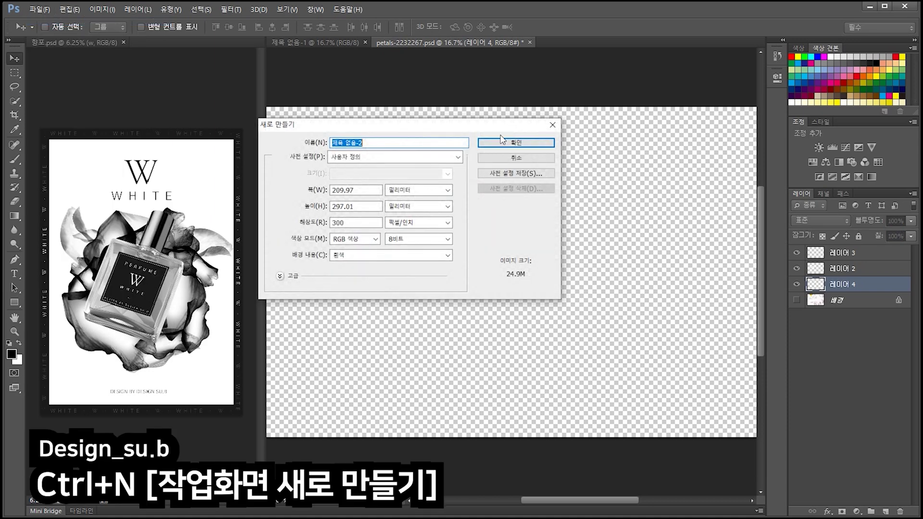
pyautogui.click(409, 190)
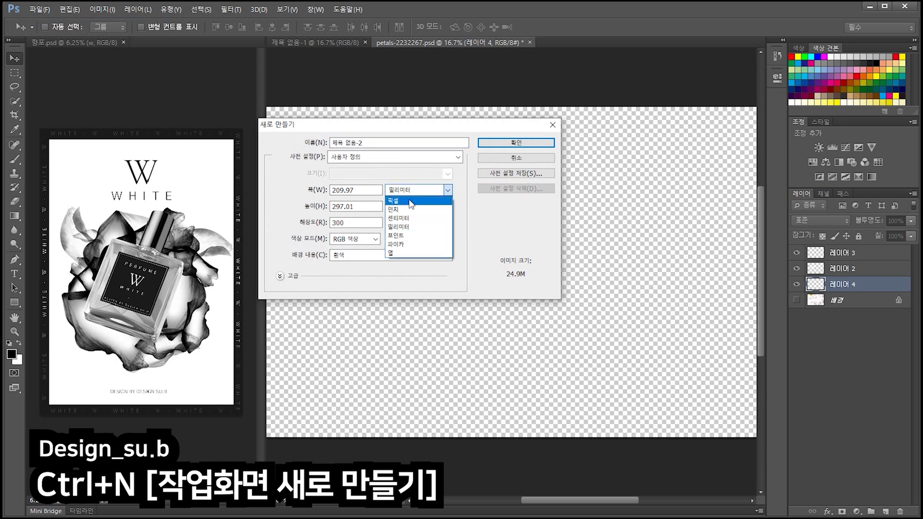
pyautogui.click(410, 201)
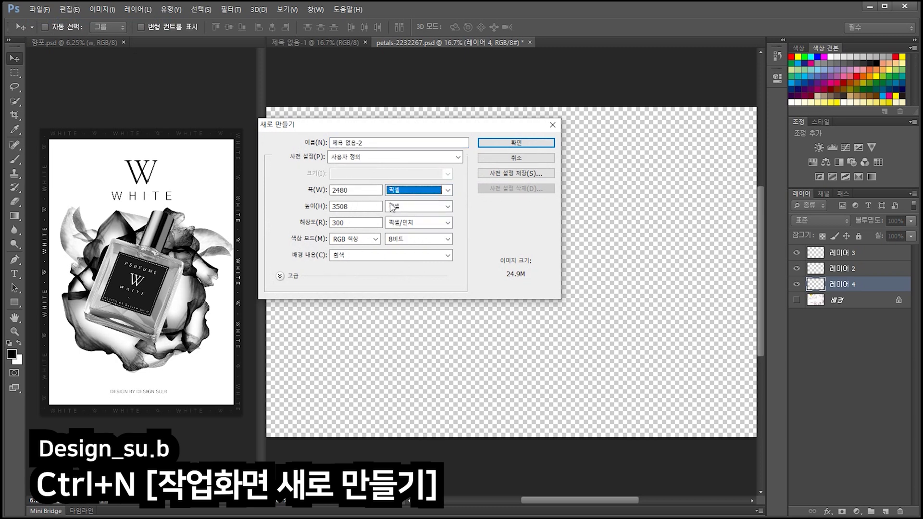
pyautogui.write('1000')
pyautogui.doubleClick(356, 206)
pyautogui.write('1000')
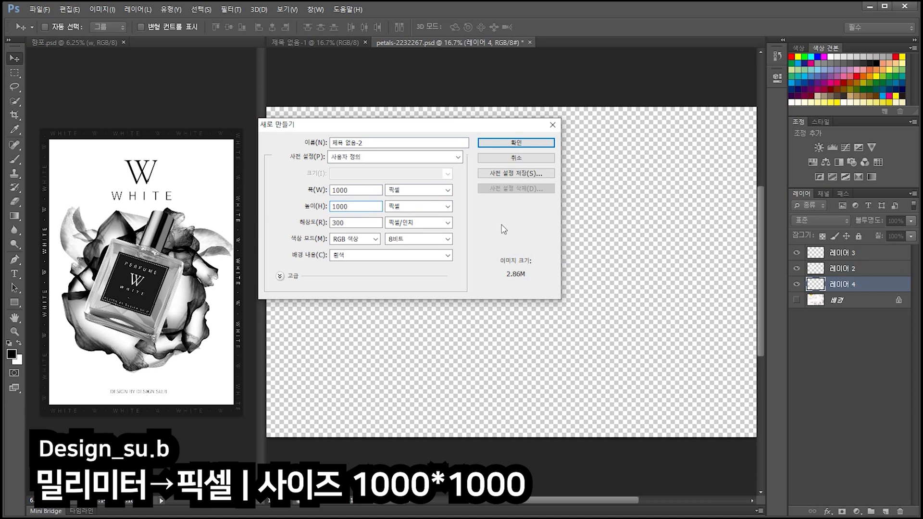
pyautogui.click(353, 223)
pyautogui.click(514, 144)
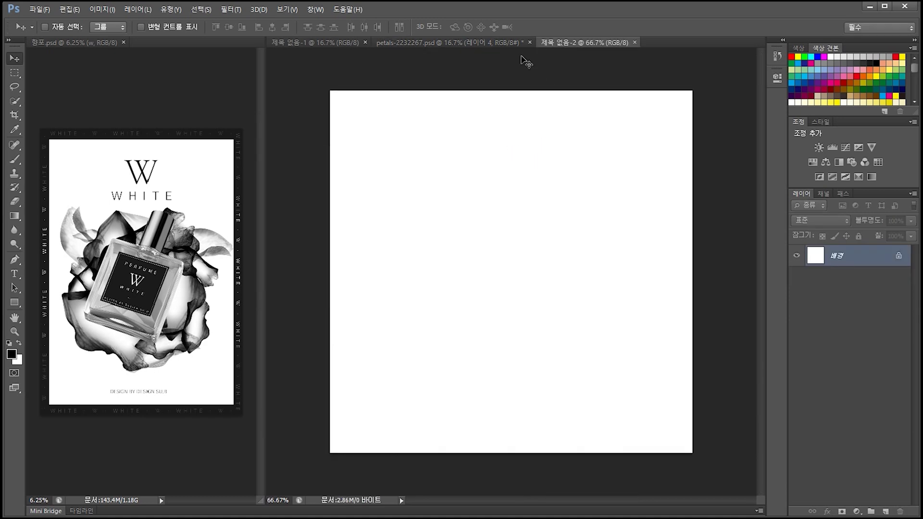
# Drag the first petal into the square document and scale it down to fit
pyautogui.click(503, 47)
pyautogui.moveTo(457, 186)
pyautogui.mouseDown()
pyautogui.moveTo(551, 335)
pyautogui.moveTo(550, 303)
pyautogui.mouseUp()
pyautogui.hotkey('ctrl', '-')
pyautogui.hotkey('ctrl', '-')
pyautogui.hotkey('ctrl', 't')
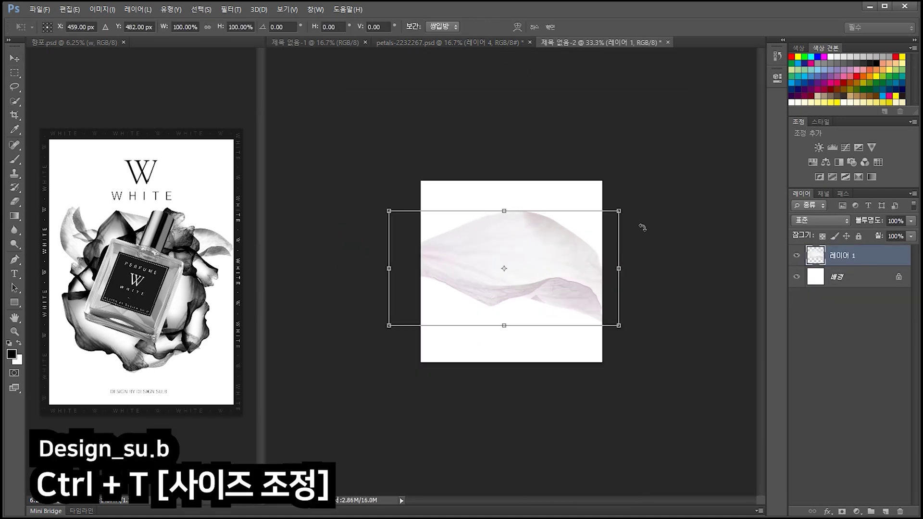
pyautogui.moveTo(619, 212); pyautogui.dragTo(588, 231)
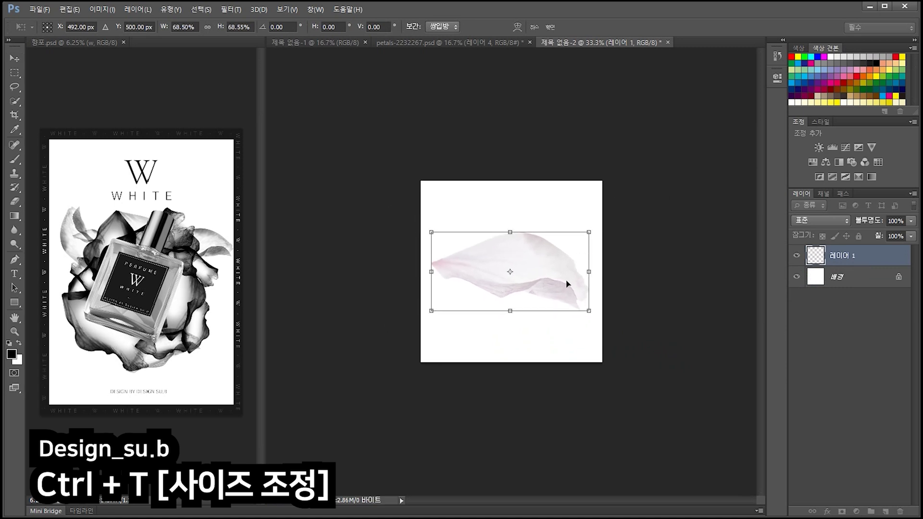
pyautogui.moveTo(590, 311); pyautogui.dragTo(596, 315)
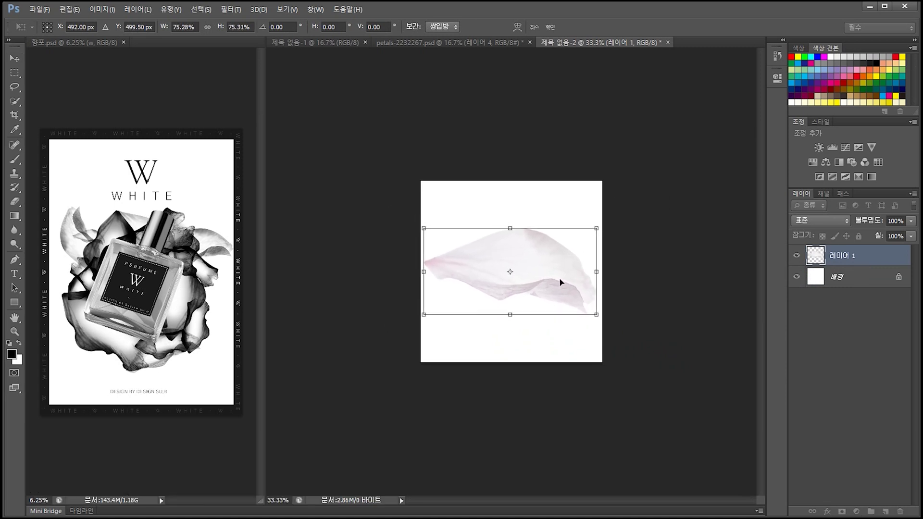
pyautogui.press('Return')
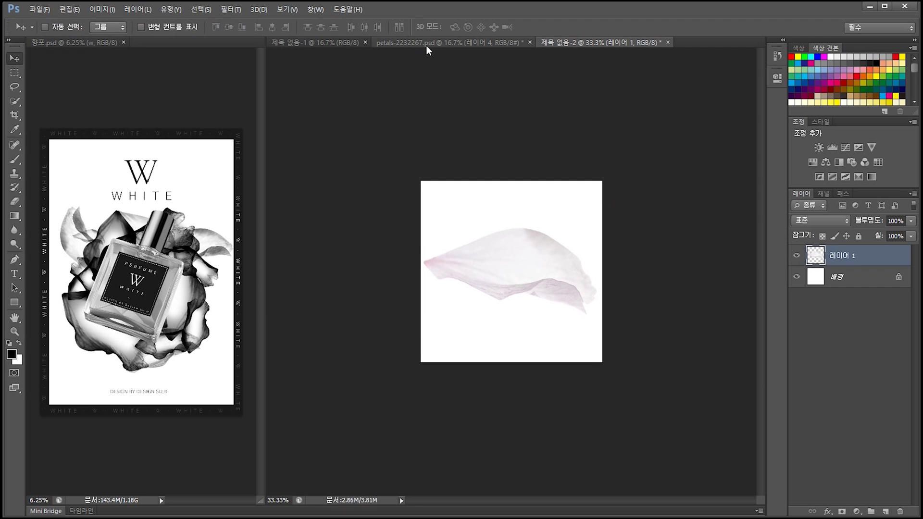
# Bring the second petal into the square document and resize it
pyautogui.click(426, 43)
pyautogui.moveTo(416, 254); pyautogui.dragTo(509, 252)
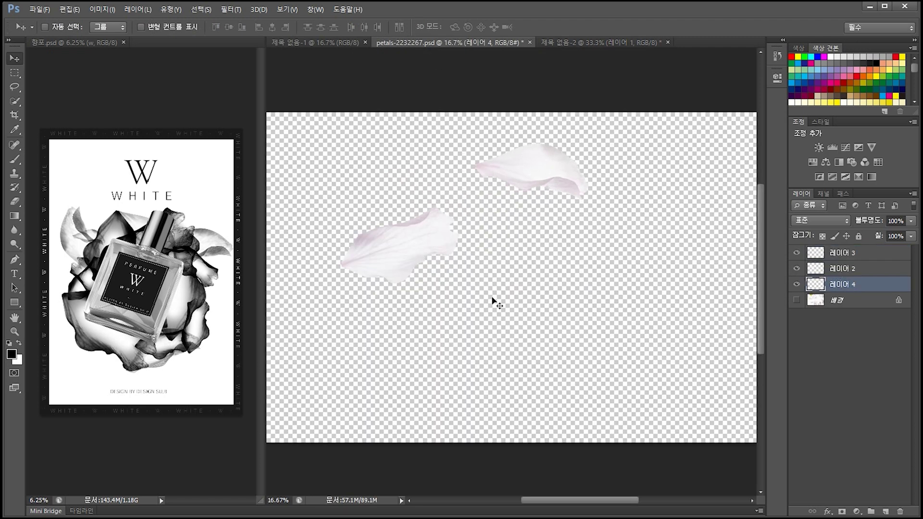
pyautogui.moveTo(409, 254)
pyautogui.mouseDown()
pyautogui.moveTo(586, 247)
pyautogui.moveTo(602, 222)
pyautogui.mouseUp()
pyautogui.moveTo(567, 299); pyautogui.dragTo(563, 291)
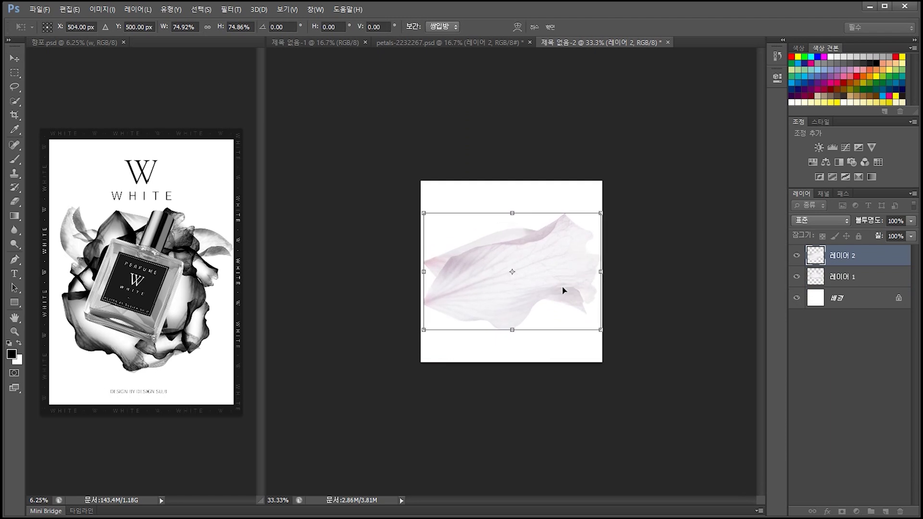
pyautogui.press('Return')
pyautogui.click(796, 276)
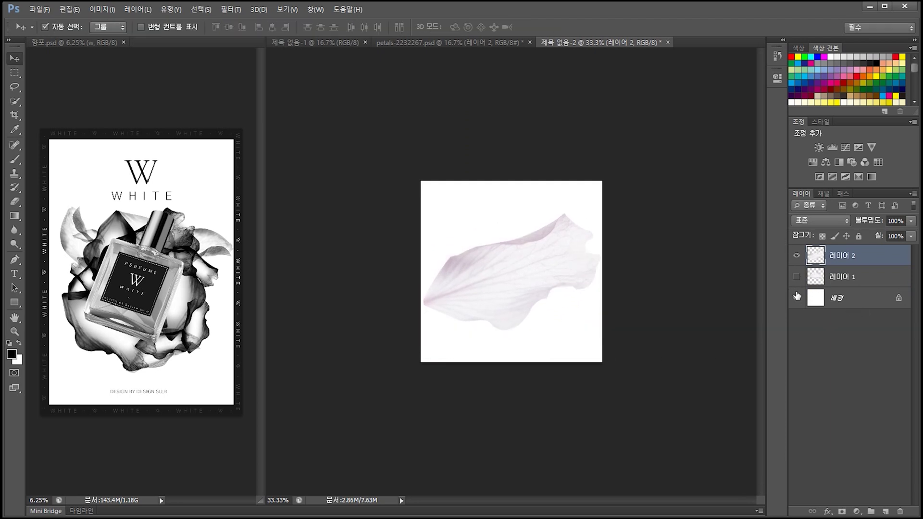
# Hide Layer 1 and compare the red, green and blue channels of the petal
pyautogui.click(796, 278)
pyautogui.click(823, 194)
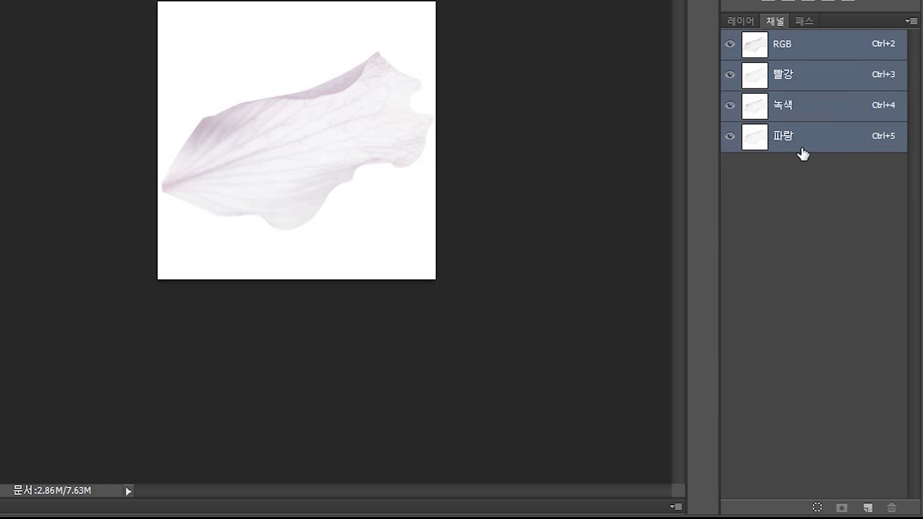
pyautogui.click(783, 75)
pyautogui.click(783, 105)
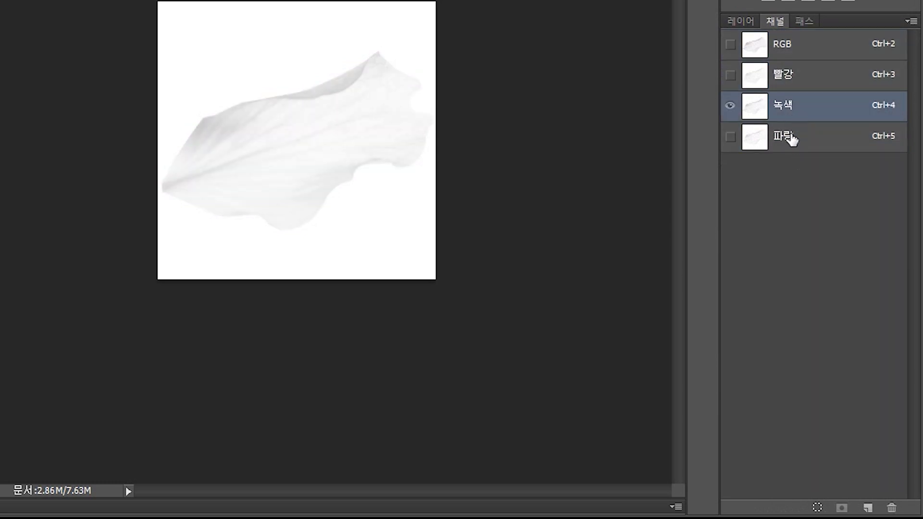
pyautogui.click(789, 137)
pyautogui.click(793, 105)
pyautogui.click(795, 79)
pyautogui.click(797, 115)
pyautogui.click(796, 144)
pyautogui.click(786, 121)
# Duplicate the Green channel onto a new channel copy
pyautogui.moveTo(785, 97)
pyautogui.mouseDown()
pyautogui.moveTo(841, 310)
pyautogui.moveTo(867, 508)
pyautogui.mouseUp()
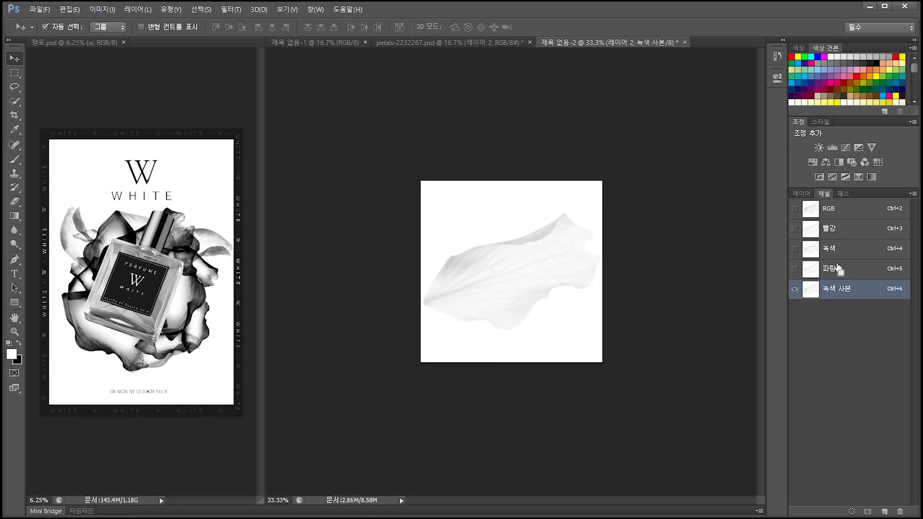
pyautogui.hotkey('ctrl', 'z')
pyautogui.moveTo(839, 250); pyautogui.dragTo(885, 512)
pyautogui.press('x')
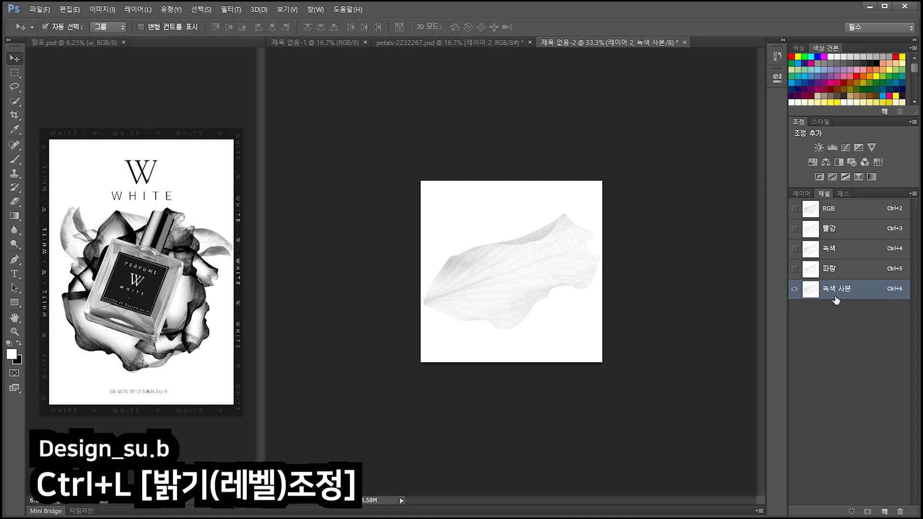
# Darken the green channel copy with Levels so the petal shows crisp white veins
pyautogui.hotkey('ctrl', 'l')
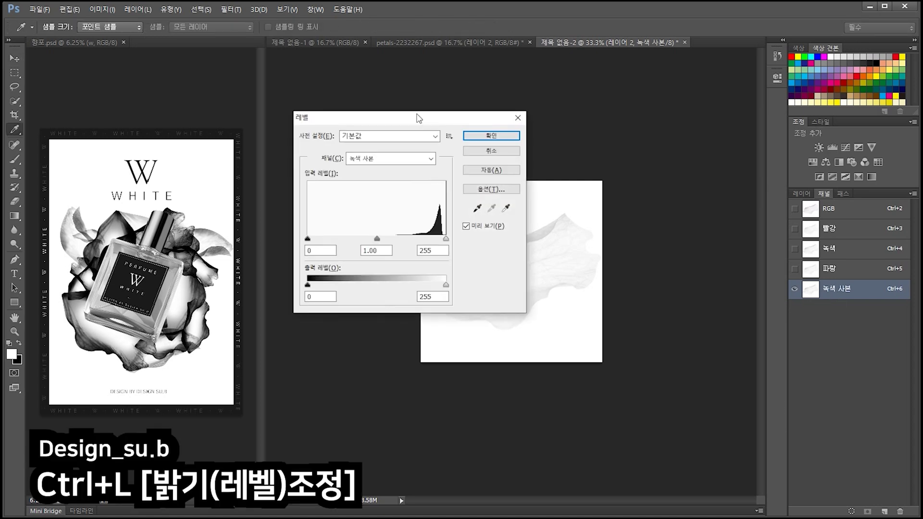
pyautogui.moveTo(419, 115); pyautogui.dragTo(781, 113)
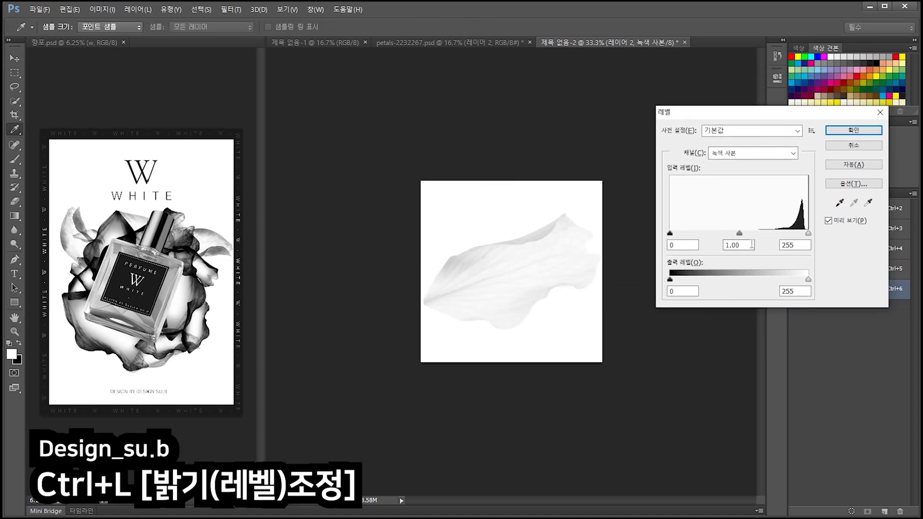
pyautogui.moveTo(746, 234)
pyautogui.mouseDown()
pyautogui.moveTo(784, 247)
pyautogui.moveTo(800, 234)
pyautogui.mouseUp()
pyautogui.moveTo(670, 234); pyautogui.dragTo(692, 233)
pyautogui.press('Return')
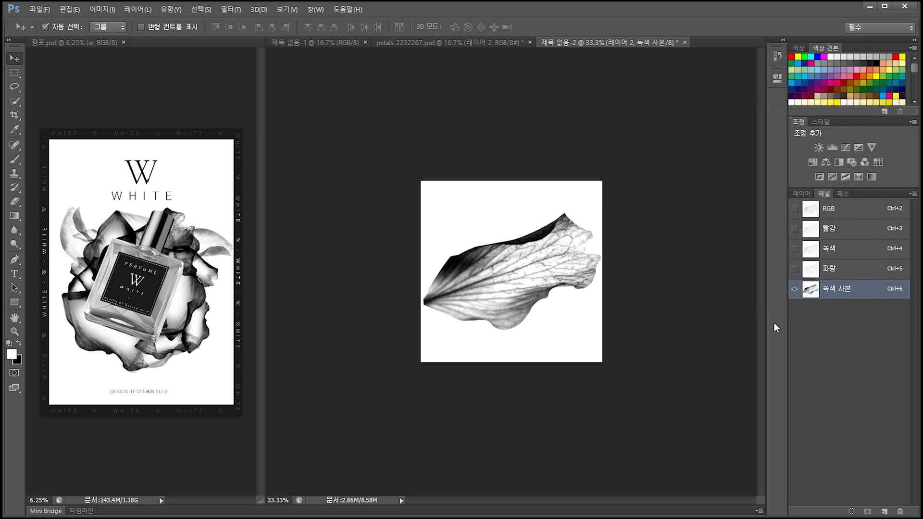
pyautogui.hotkey('ctrl', '+')
pyautogui.hotkey('ctrl', '+')
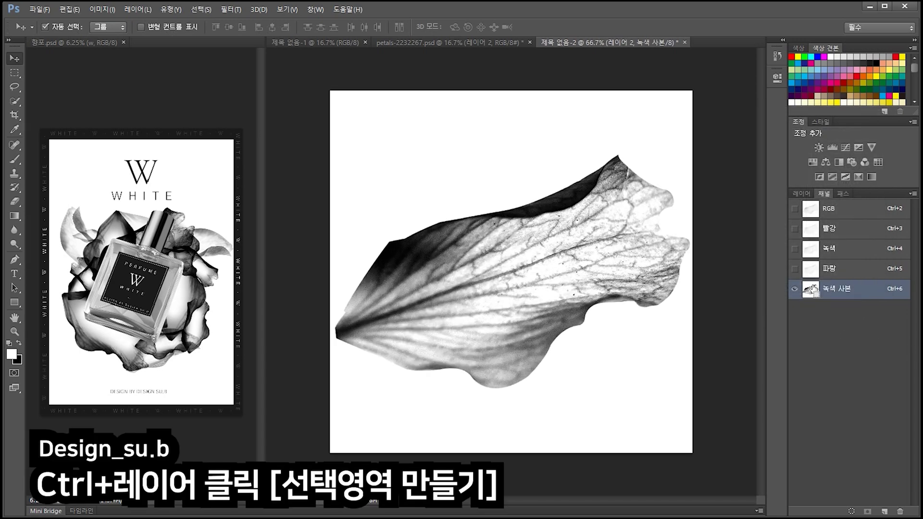
# Load the channel copy as an inverted selection and hide the second petal layer
pyautogui.keyDown('ctrl'); pyautogui.click(810, 290); pyautogui.keyUp('ctrl')
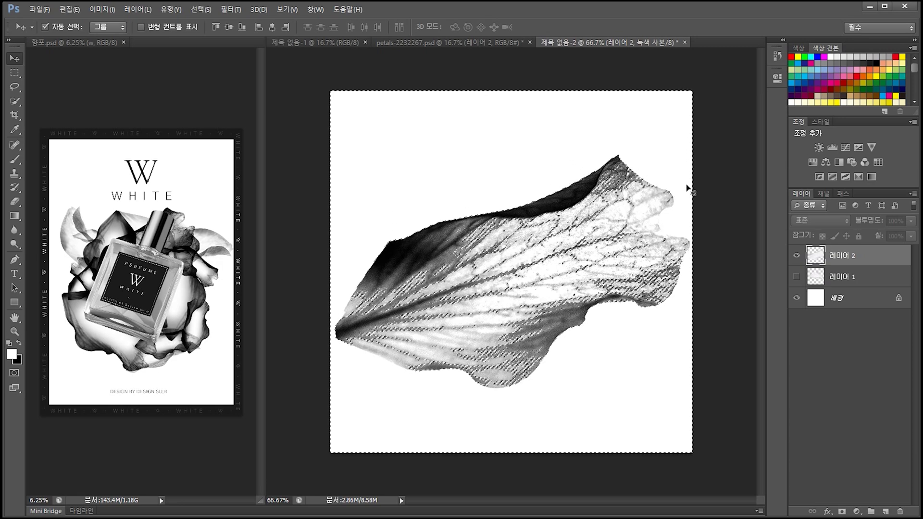
pyautogui.hotkey('ctrl', 'shift', 'i')
pyautogui.hotkey('ctrl', 'shift', 'i')
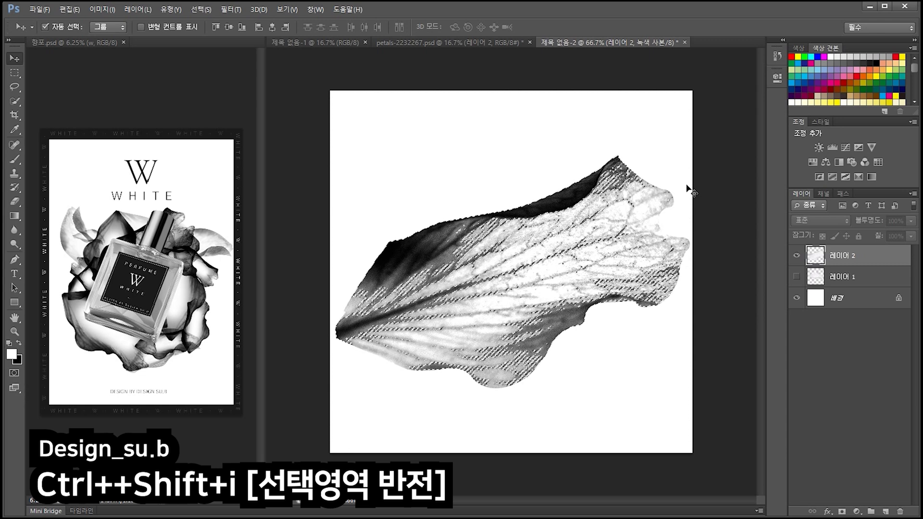
pyautogui.click(823, 193)
pyautogui.click(803, 210)
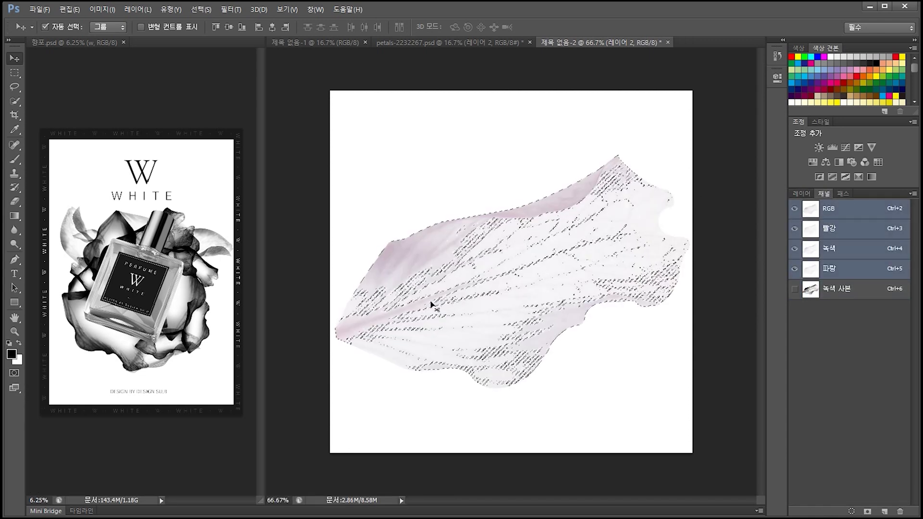
pyautogui.click(801, 194)
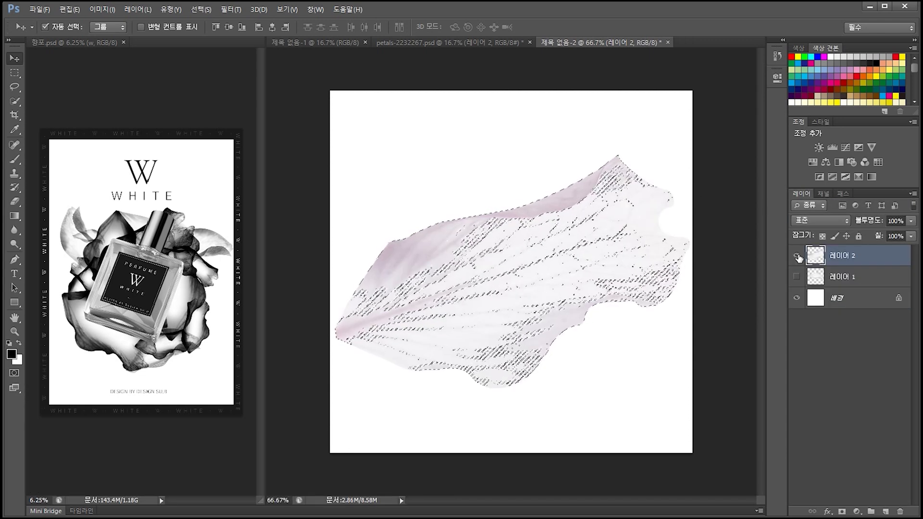
pyautogui.click(797, 256)
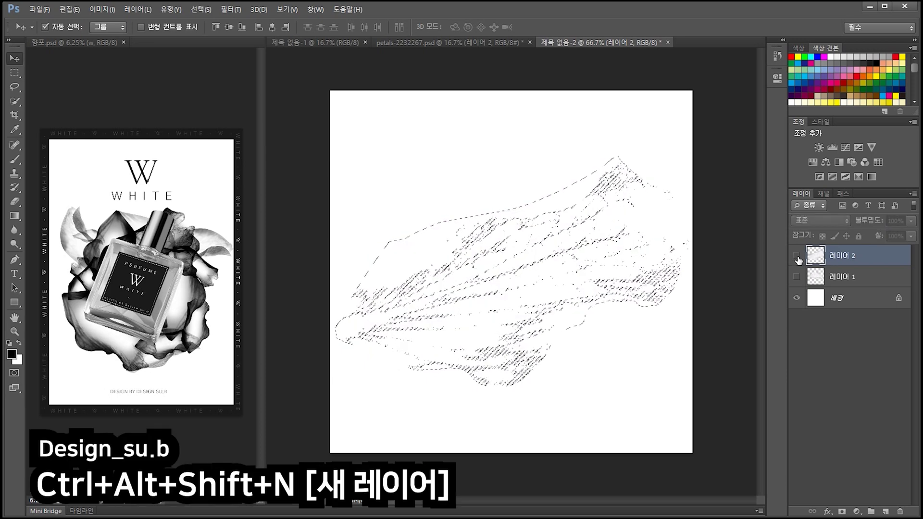
# Fill the petal selection with the foreground colour on a new layer, then deselect
pyautogui.hotkey('ctrl', 'alt', 'shift', 'n')
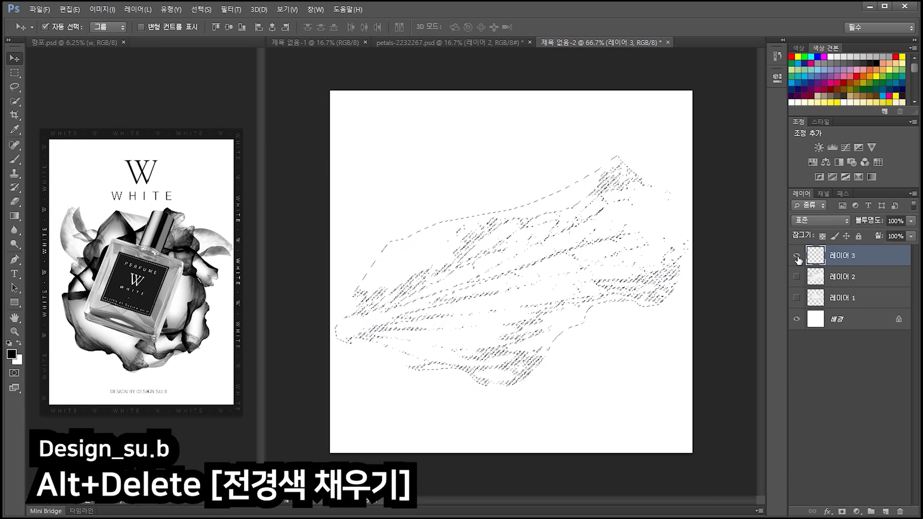
pyautogui.hotkey('alt', 'Delete')
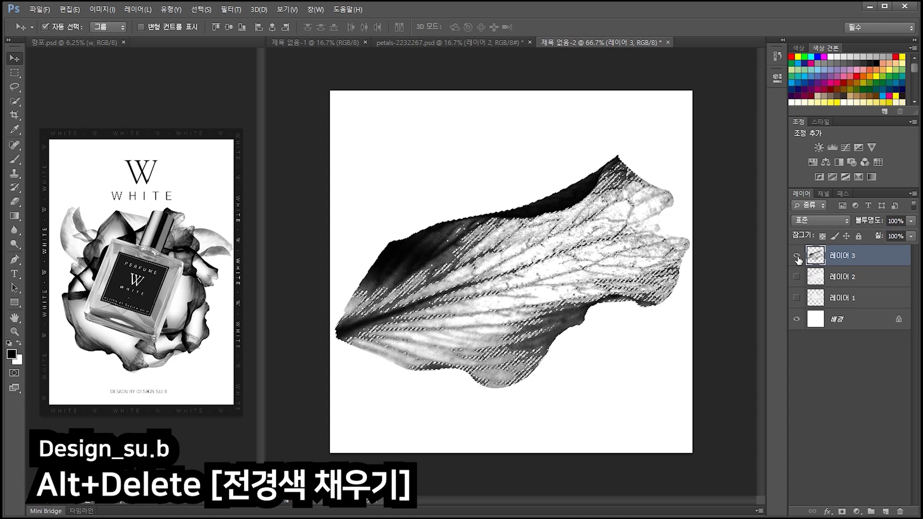
pyautogui.hotkey('ctrl', 'd')
pyautogui.hotkey('ctrl', '1')
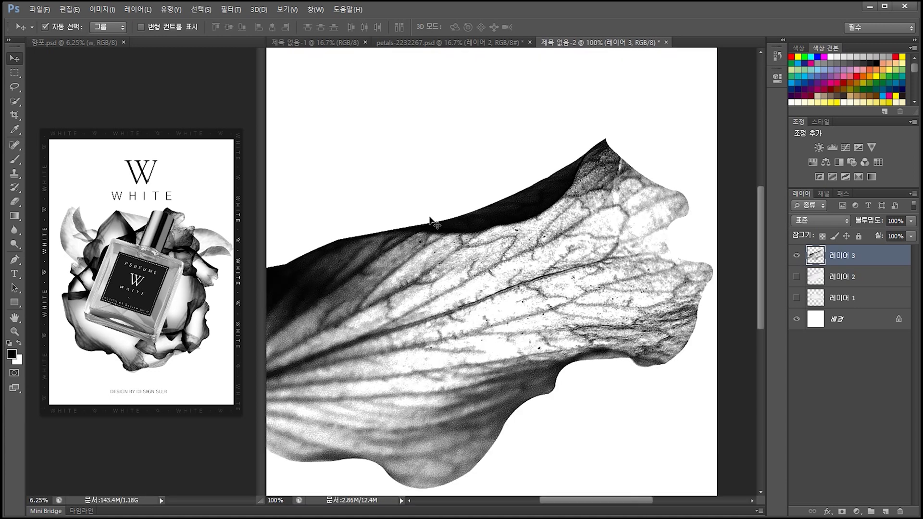
pyautogui.click(797, 320)
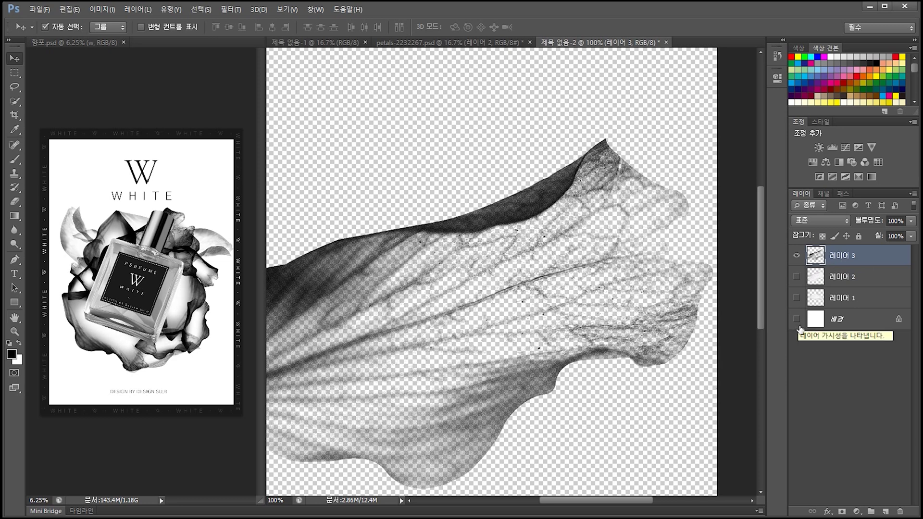
pyautogui.click(797, 319)
pyautogui.hotkey('ctrl', '-')
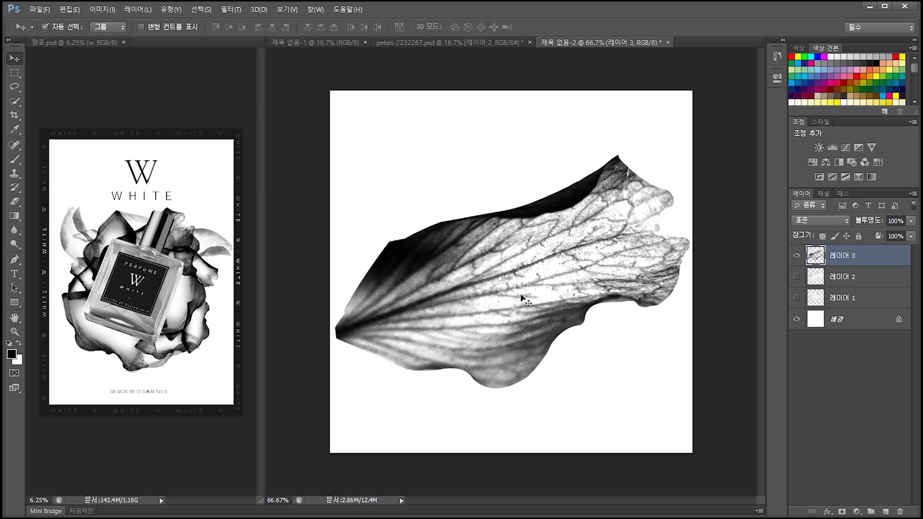
# Set up a large soft round Eraser at 0% hardness and low opacity
pyautogui.press('e')
pyautogui.press(']')
pyautogui.press(']')
pyautogui.press(']')
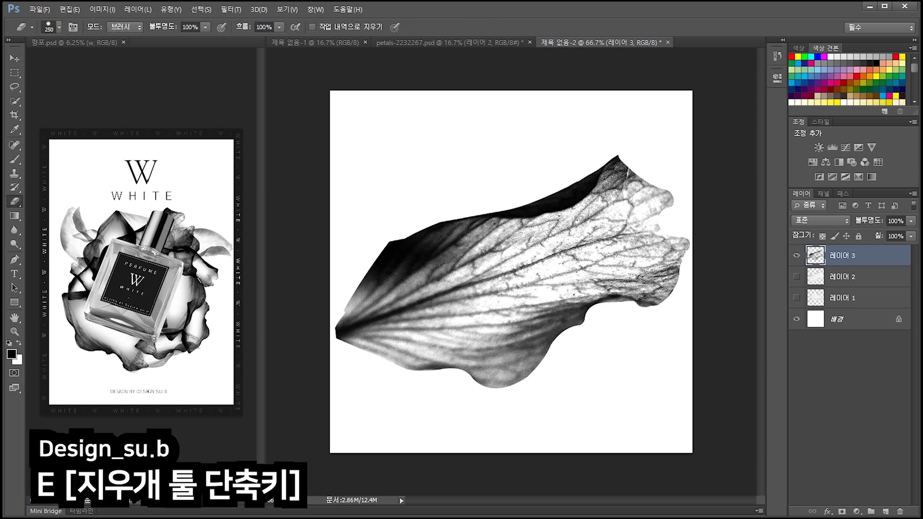
pyautogui.rightClick(563, 278)
pyautogui.click(578, 355)
pyautogui.rightClick(558, 250)
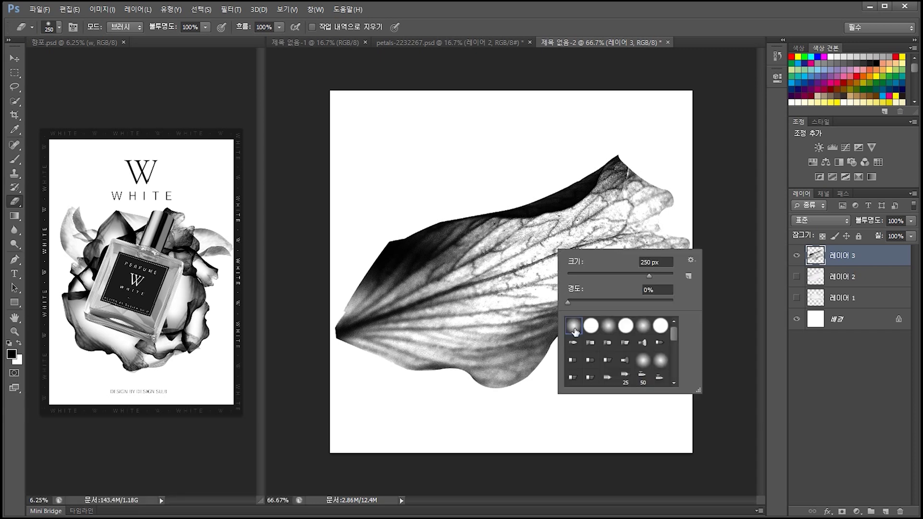
pyautogui.click(694, 7)
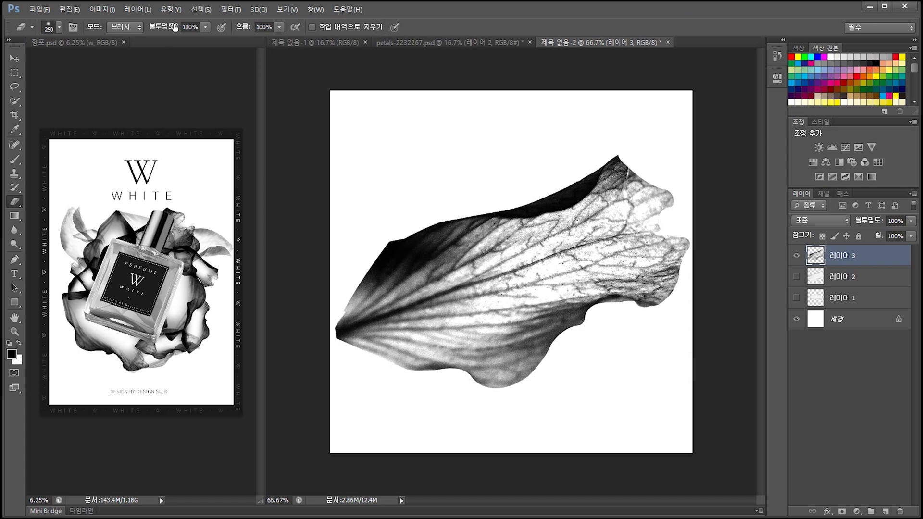
pyautogui.click(206, 28)
pyautogui.click(162, 38)
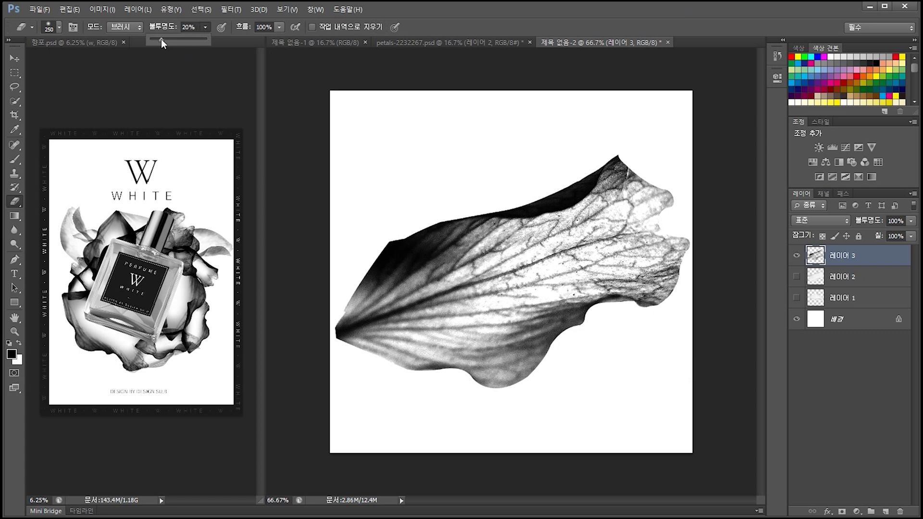
pyautogui.click(678, 48)
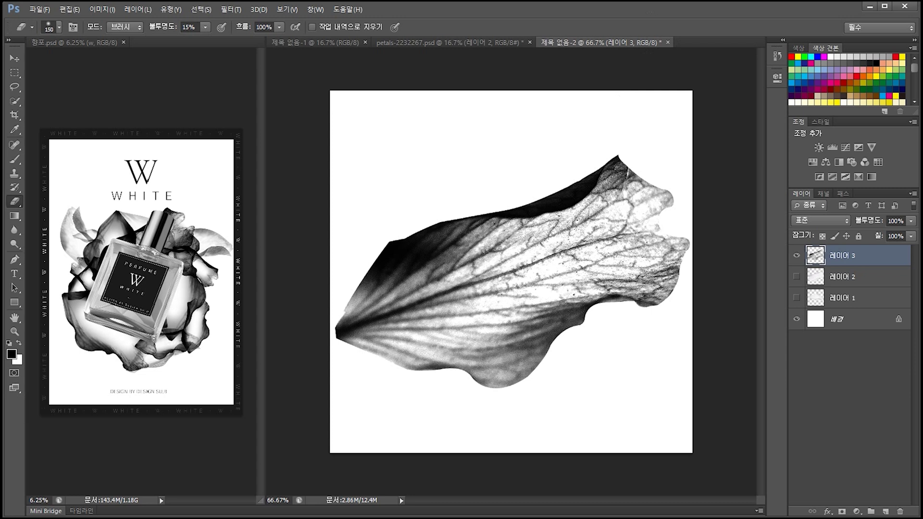
# Lightly fade the petal's middle with low-opacity eraser strokes
pyautogui.moveTo(601, 245)
pyautogui.mouseDown()
pyautogui.moveTo(432, 298)
pyautogui.moveTo(577, 245)
pyautogui.moveTo(553, 240)
pyautogui.moveTo(576, 248)
pyautogui.moveTo(606, 235)
pyautogui.mouseUp()
pyautogui.moveTo(591, 269); pyautogui.dragTo(394, 308)
pyautogui.moveTo(419, 332); pyautogui.dragTo(606, 250)
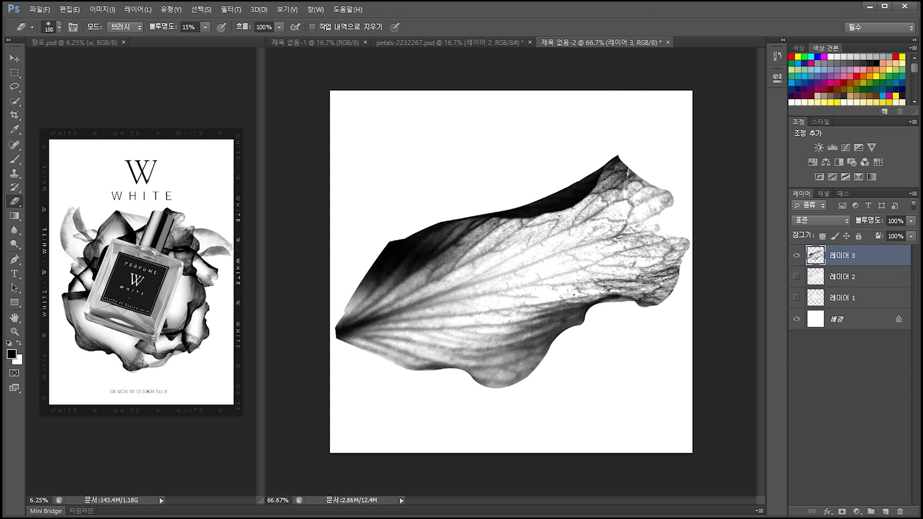
pyautogui.moveTo(379, 313); pyautogui.dragTo(476, 267)
pyautogui.moveTo(418, 298)
pyautogui.mouseDown()
pyautogui.moveTo(509, 240)
pyautogui.moveTo(625, 187)
pyautogui.mouseUp()
pyautogui.press('[')
pyautogui.press('[')
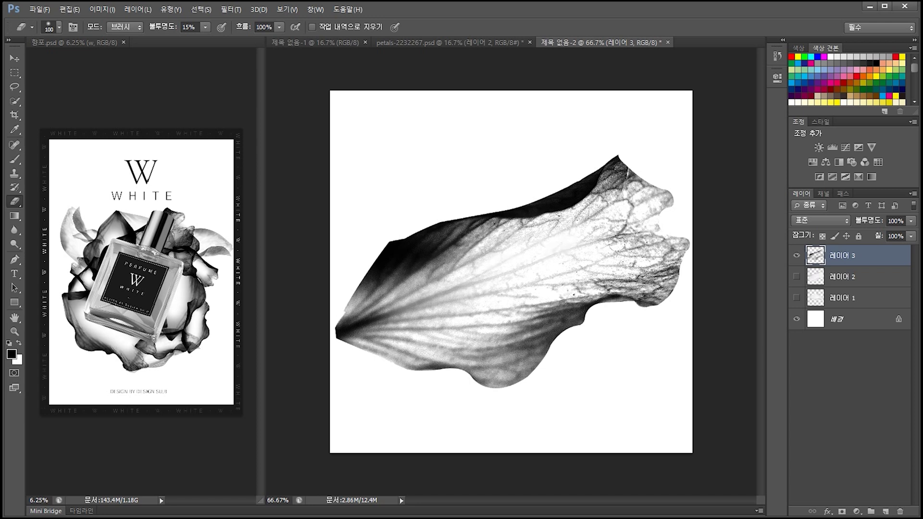
pyautogui.moveTo(618, 246)
pyautogui.mouseDown()
pyautogui.moveTo(592, 284)
pyautogui.moveTo(375, 312)
pyautogui.moveTo(543, 240)
pyautogui.mouseUp()
# Erase the petal's centre to white at full strength, comparing against the veined petal layer
pyautogui.press('0')
pyautogui.press(']')
pyautogui.press(']')
pyautogui.press(']')
pyautogui.moveTo(601, 231)
pyautogui.mouseDown()
pyautogui.moveTo(442, 262)
pyautogui.moveTo(414, 308)
pyautogui.moveTo(600, 241)
pyautogui.moveTo(561, 233)
pyautogui.moveTo(421, 282)
pyautogui.moveTo(541, 243)
pyautogui.mouseUp()
pyautogui.moveTo(553, 298); pyautogui.dragTo(625, 250)
pyautogui.moveTo(592, 211); pyautogui.dragTo(562, 202)
pyautogui.moveTo(531, 241)
pyautogui.mouseDown()
pyautogui.moveTo(442, 260)
pyautogui.moveTo(389, 322)
pyautogui.moveTo(437, 281)
pyautogui.moveTo(576, 207)
pyautogui.moveTo(553, 205)
pyautogui.moveTo(501, 252)
pyautogui.mouseUp()
pyautogui.moveTo(611, 289)
pyautogui.mouseDown()
pyautogui.moveTo(588, 245)
pyautogui.moveTo(402, 294)
pyautogui.mouseUp()
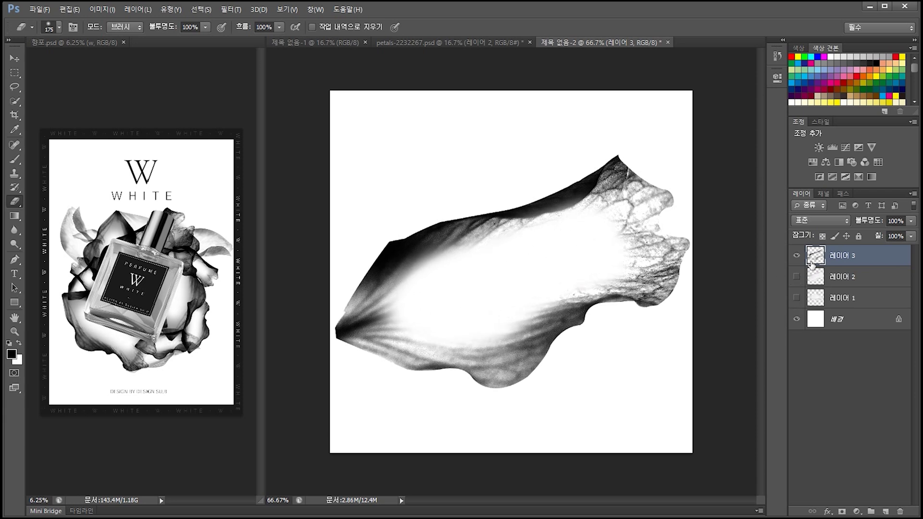
pyautogui.click(797, 276)
pyautogui.click(796, 277)
pyautogui.click(797, 277)
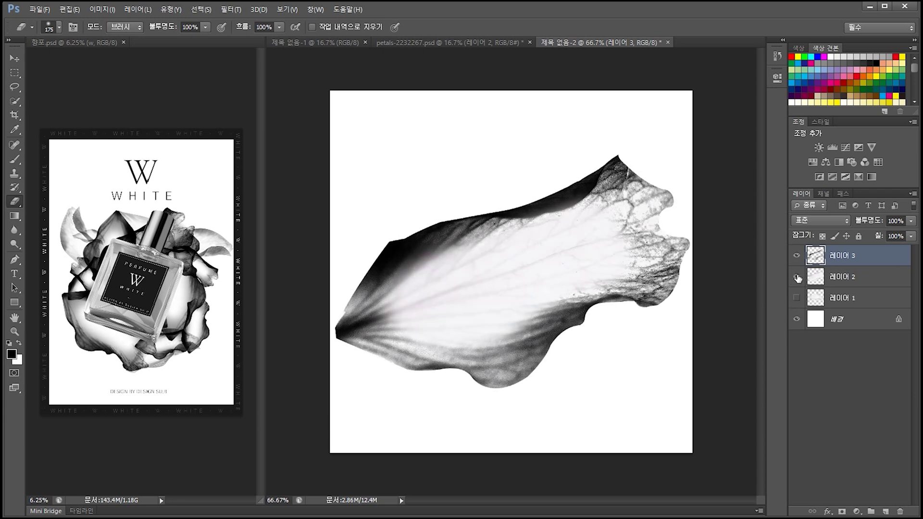
pyautogui.click(797, 277)
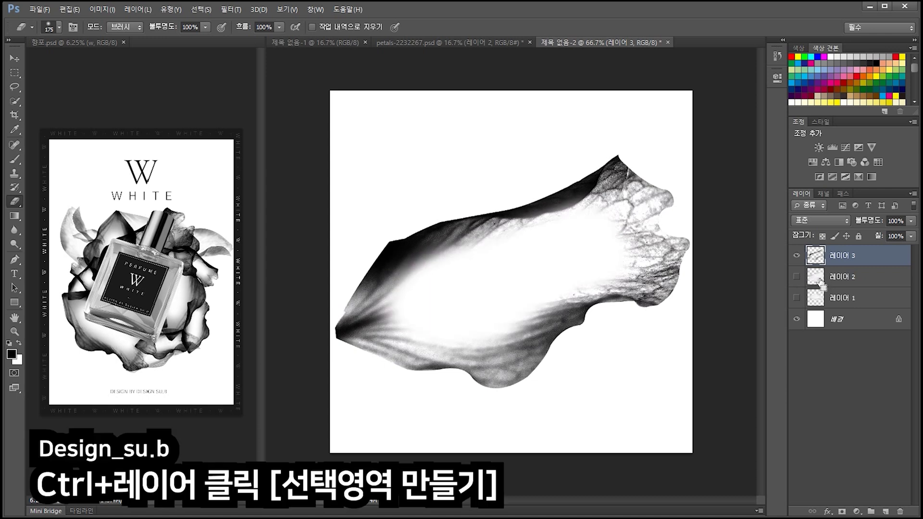
# Load the petal outline from 레이어 2 and paint soft grey inside with a low-opacity brush
pyautogui.keyDown('ctrl'); pyautogui.click(816, 277); pyautogui.keyUp('ctrl')
pyautogui.press('b')
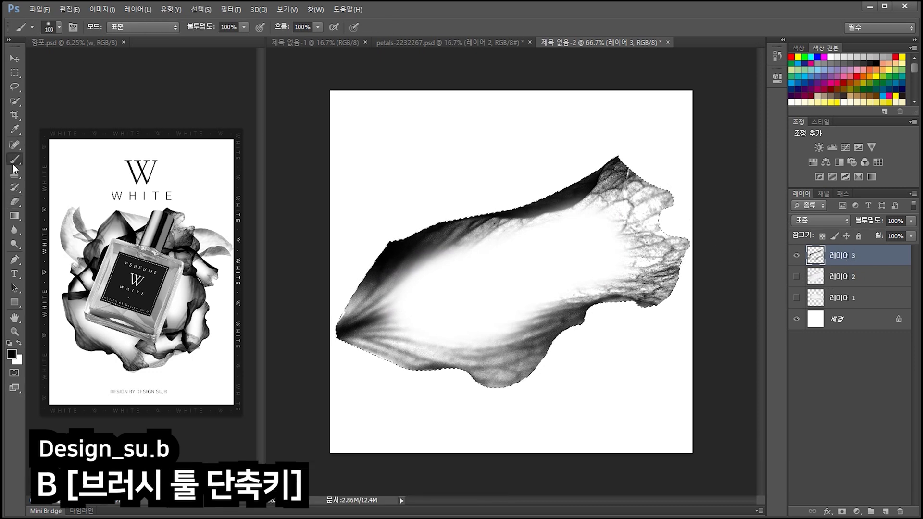
pyautogui.rightClick(519, 222)
pyautogui.click(243, 27)
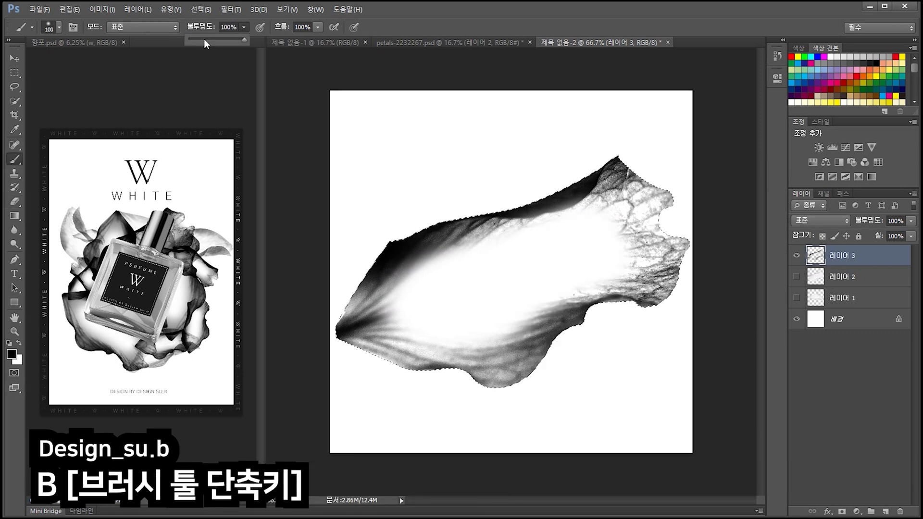
pyautogui.moveTo(203, 39); pyautogui.dragTo(198, 39)
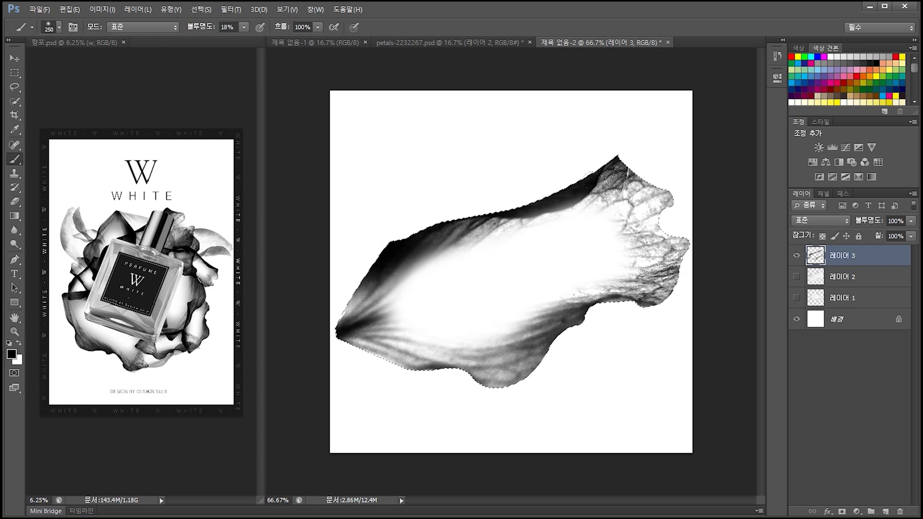
pyautogui.moveTo(625, 216)
pyautogui.mouseDown()
pyautogui.moveTo(625, 197)
pyautogui.moveTo(635, 288)
pyautogui.mouseUp()
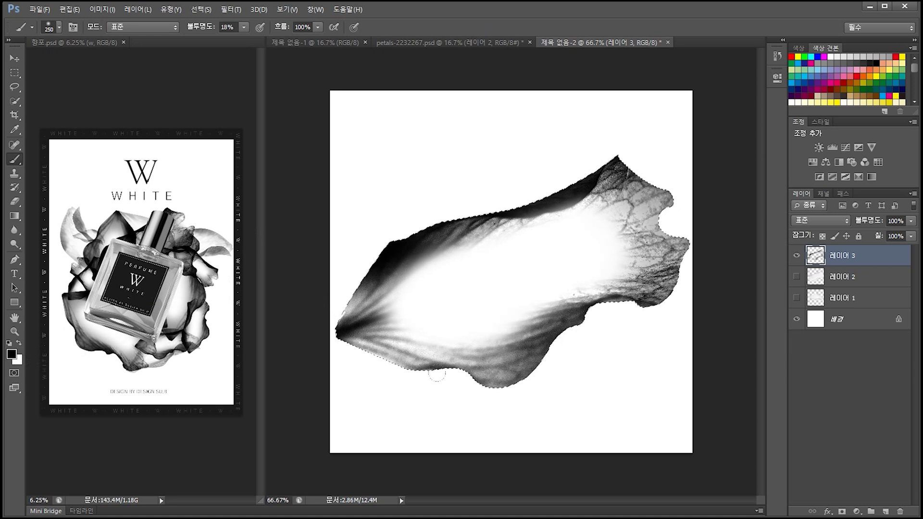
pyautogui.press('[')
pyautogui.press('[')
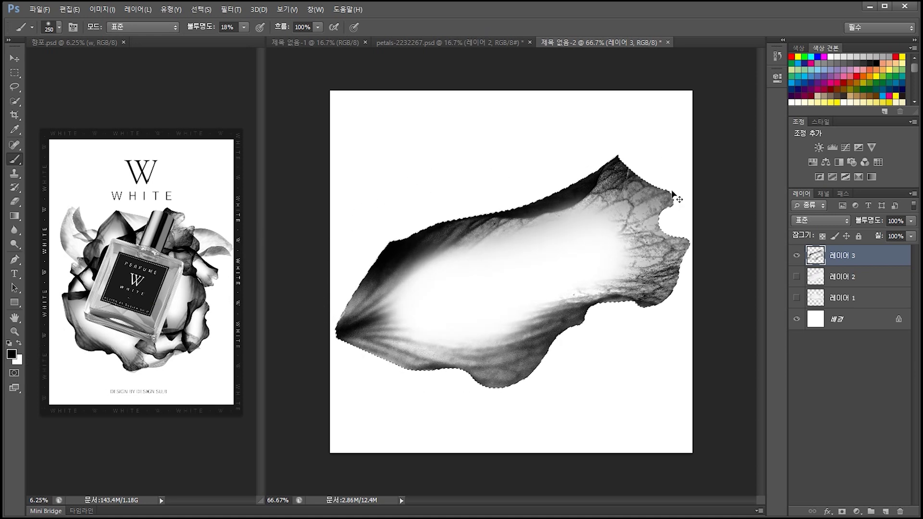
pyautogui.moveTo(365, 332)
pyautogui.mouseDown()
pyautogui.moveTo(636, 211)
pyautogui.moveTo(365, 332)
pyautogui.mouseUp()
pyautogui.press(']')
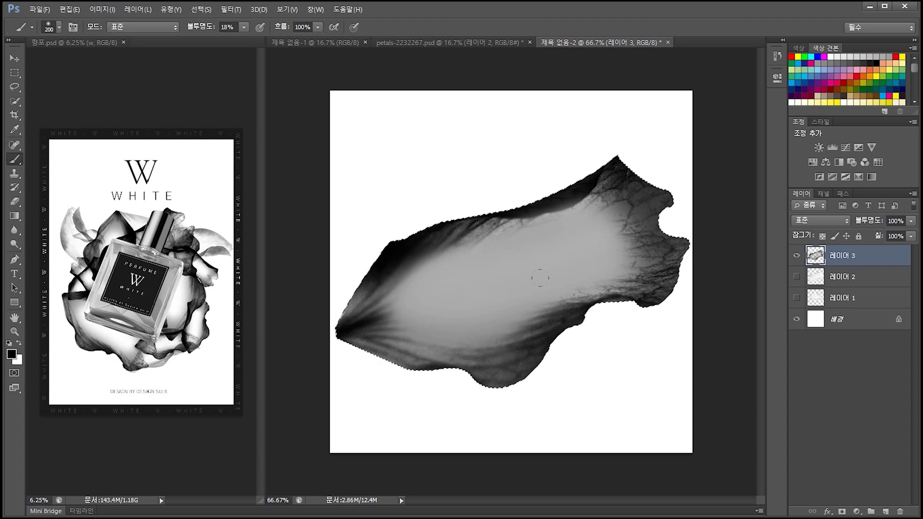
# Erase the petal's centre lighter again, keeping the dark veined edges
pyautogui.press('e')
pyautogui.click(206, 27)
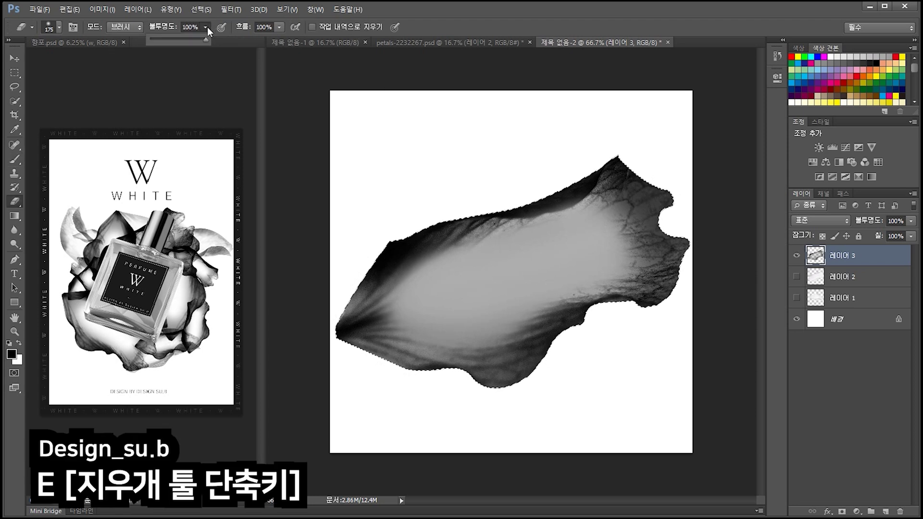
pyautogui.moveTo(625, 226)
pyautogui.mouseDown()
pyautogui.moveTo(380, 317)
pyautogui.moveTo(399, 337)
pyautogui.mouseUp()
pyautogui.moveTo(375, 308)
pyautogui.mouseDown()
pyautogui.moveTo(558, 193)
pyautogui.moveTo(618, 211)
pyautogui.moveTo(601, 242)
pyautogui.moveTo(634, 212)
pyautogui.moveTo(625, 279)
pyautogui.moveTo(500, 346)
pyautogui.moveTo(365, 327)
pyautogui.mouseUp()
pyautogui.hotkey('ctrl', 'z')
pyautogui.moveTo(495, 273); pyautogui.dragTo(596, 241)
pyautogui.press('0')
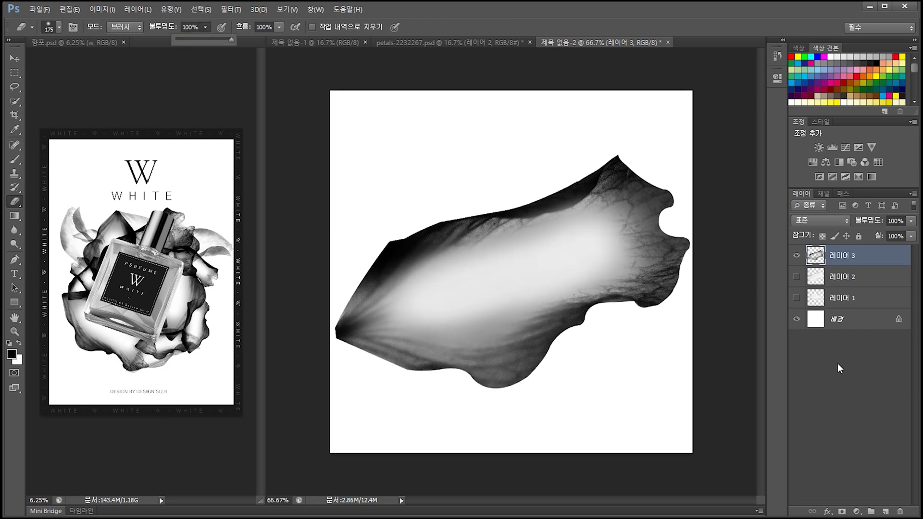
pyautogui.click(826, 320)
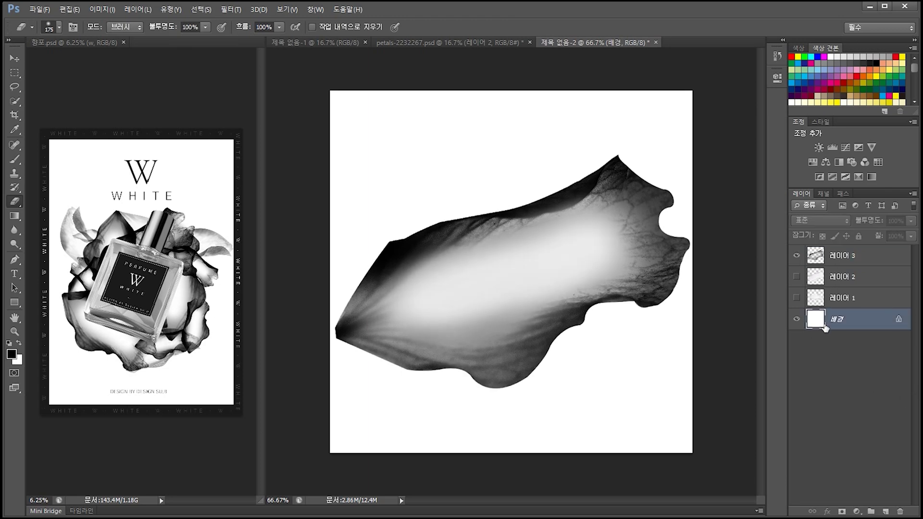
# Hide the Background layer and save the faded petal with Edit > Define Brush Preset
pyautogui.click(797, 319)
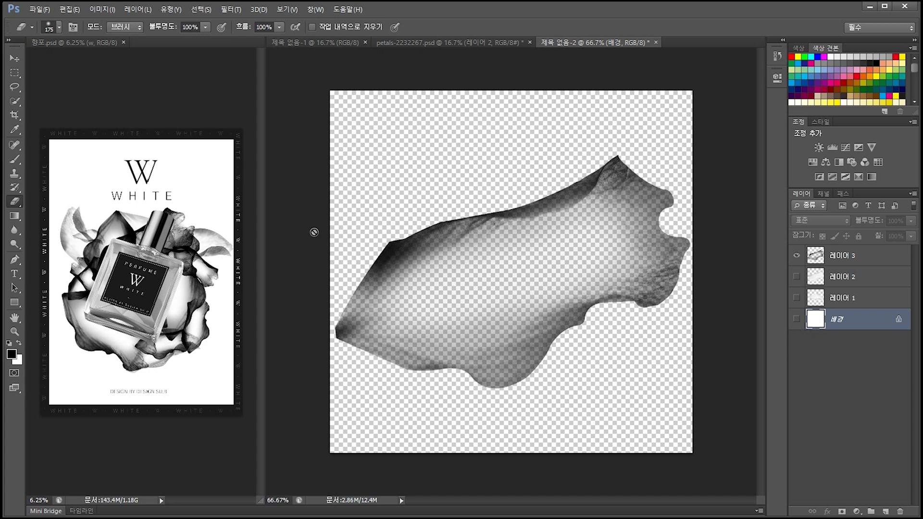
pyautogui.click(71, 10)
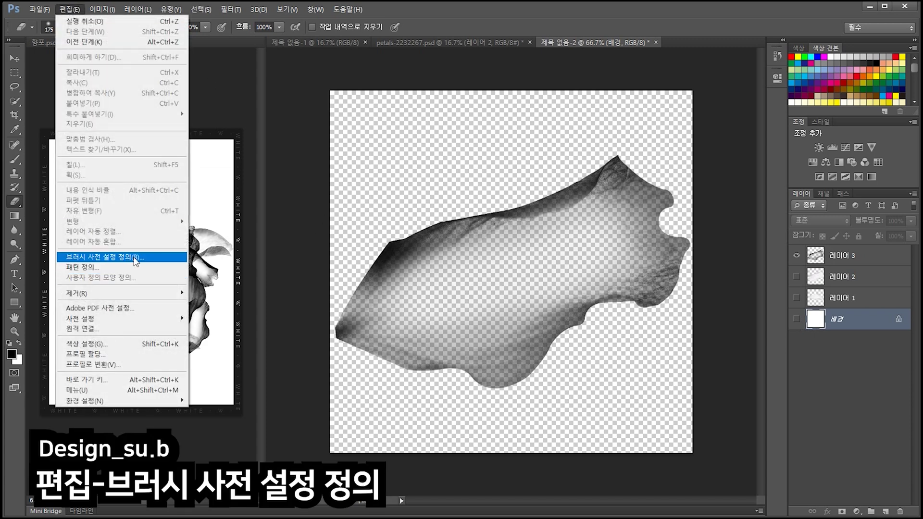
pyautogui.click(134, 263)
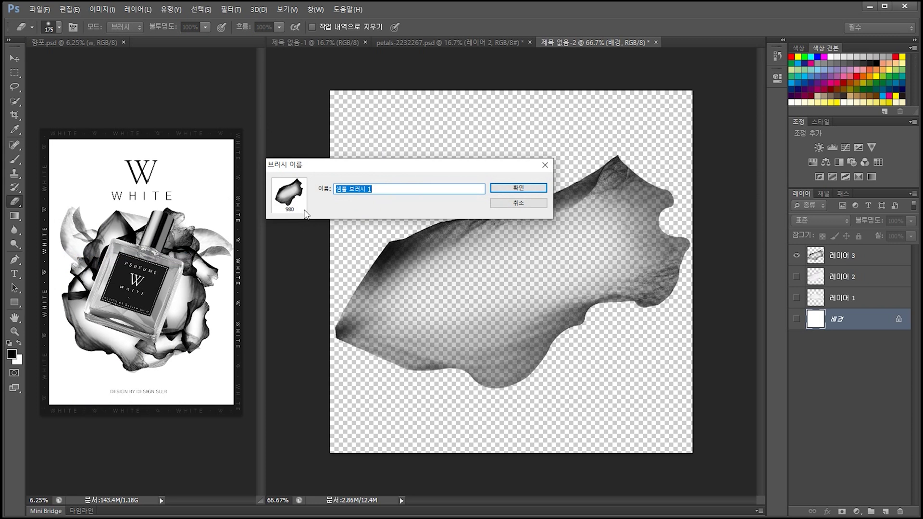
pyautogui.click(537, 192)
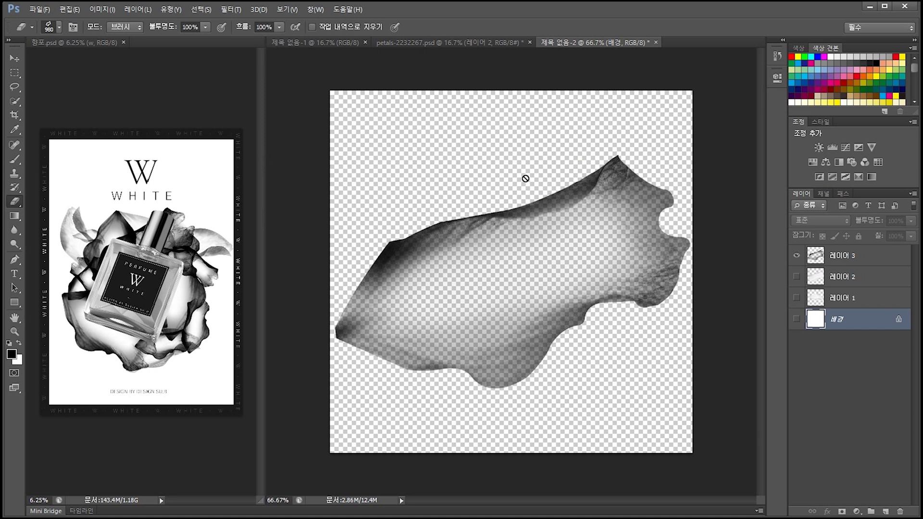
# Test-stamp the new 980 px petal brush, then undo the stamp
pyautogui.press('b')
pyautogui.rightClick(503, 156)
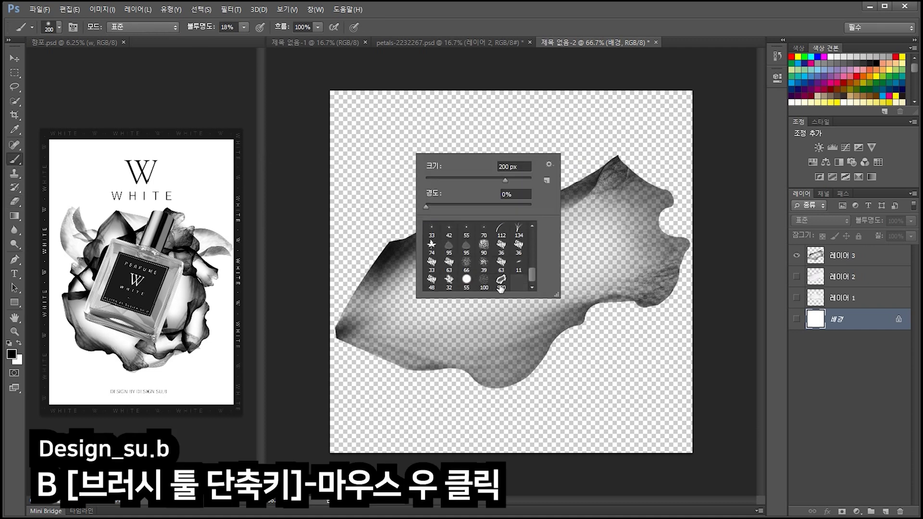
pyautogui.click(501, 288)
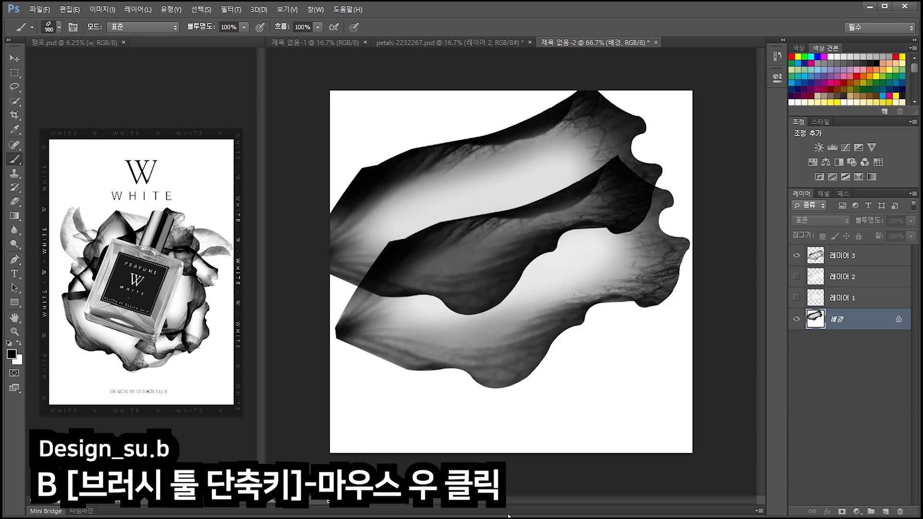
pyautogui.hotkey('ctrl', 'z')
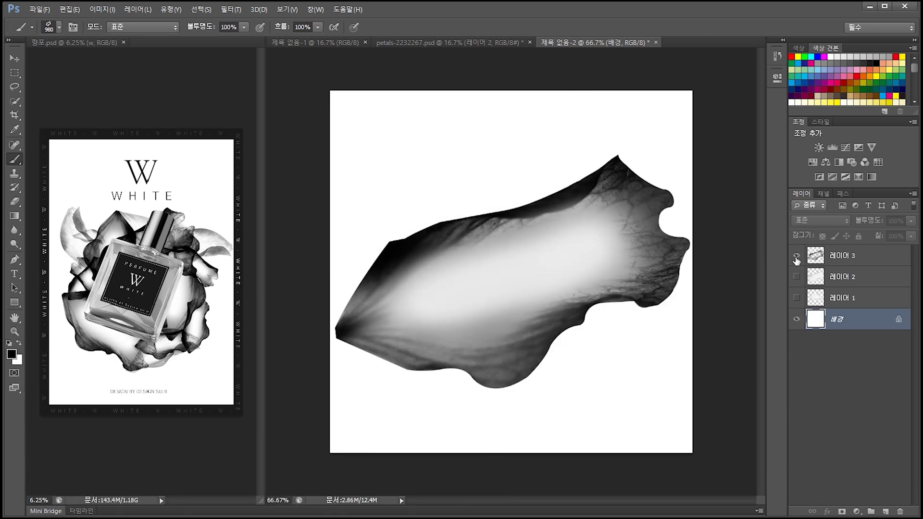
# Show the pink petal on 레이어 1 and open Levels on its copied green channel
pyautogui.click(797, 255)
pyautogui.click(797, 297)
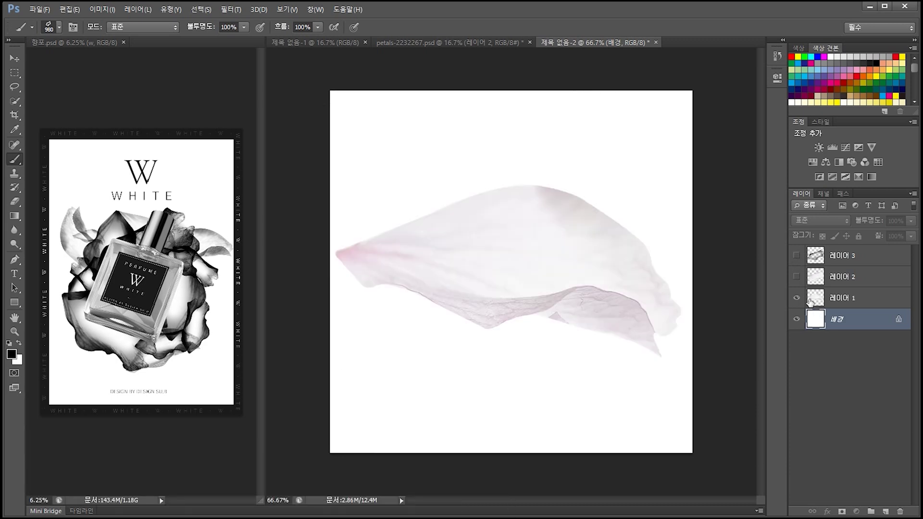
pyautogui.click(810, 302)
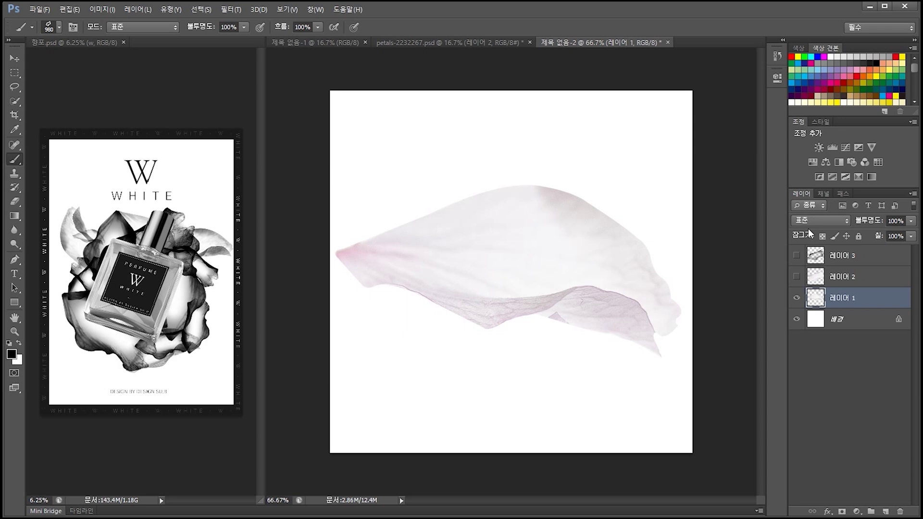
pyautogui.click(824, 194)
pyautogui.hotkey('ctrl', 'l')
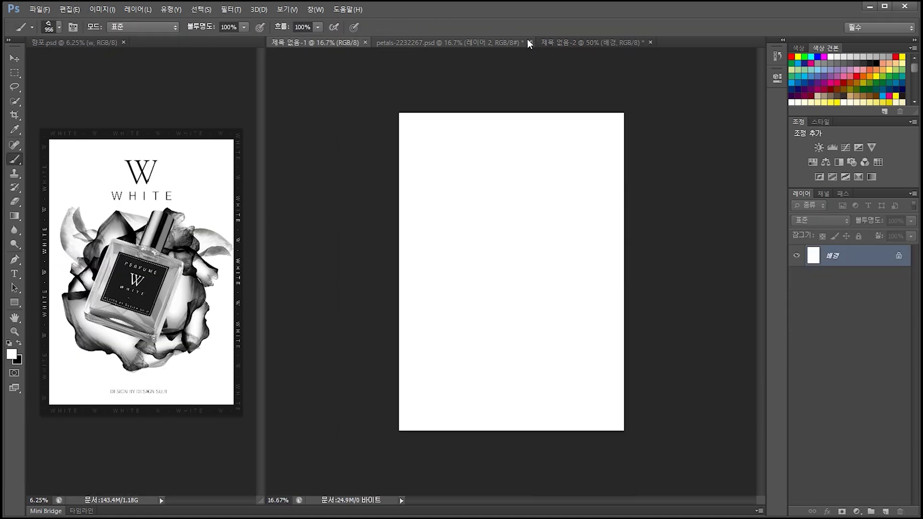
# Close the petals document and 제목 없음-2 without saving
pyautogui.click(529, 42)
pyautogui.click(463, 203)
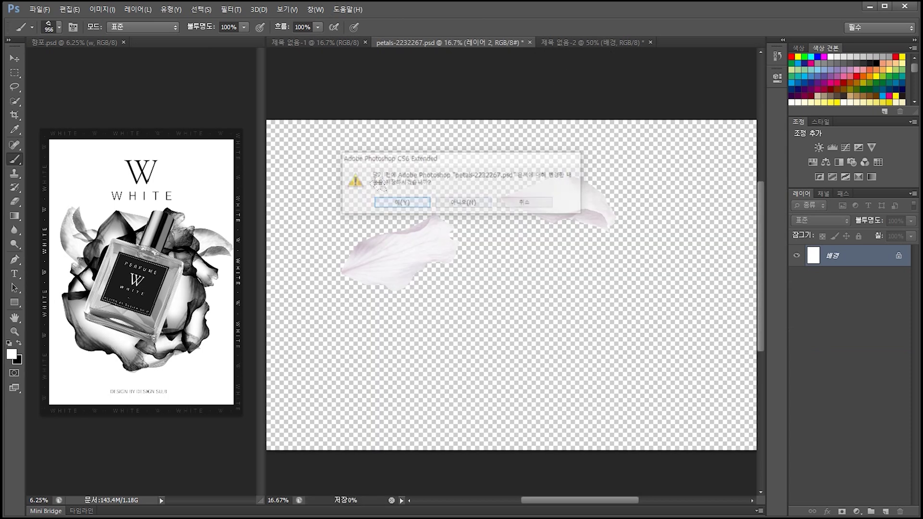
pyautogui.click(464, 203)
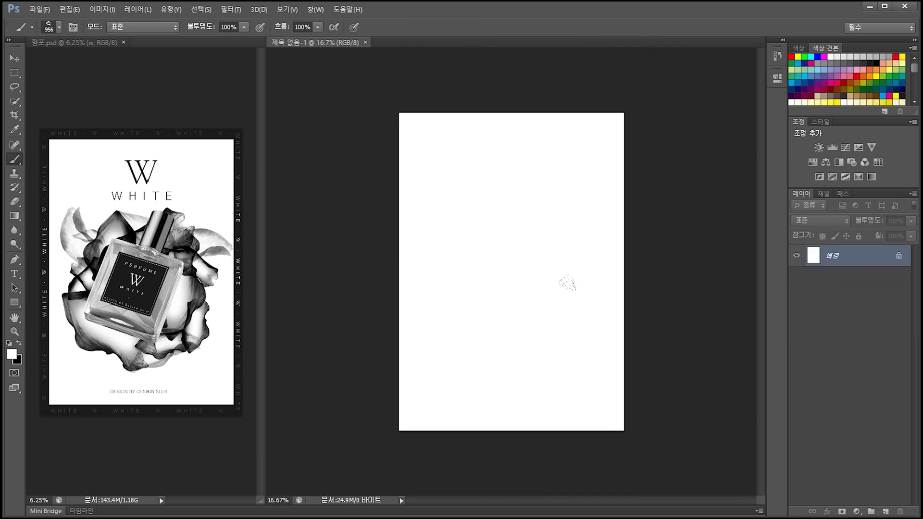
# Test-stamp the black petal brush on the blank A4 page, undo it, and switch to the 꽃잎 folder
pyautogui.hotkey('ctrl', '-')
pyautogui.press('x')
pyautogui.press(']')
pyautogui.click(514, 261)
pyautogui.hotkey('ctrl', 'z')
pyautogui.hotkey('alt', 'Tab')
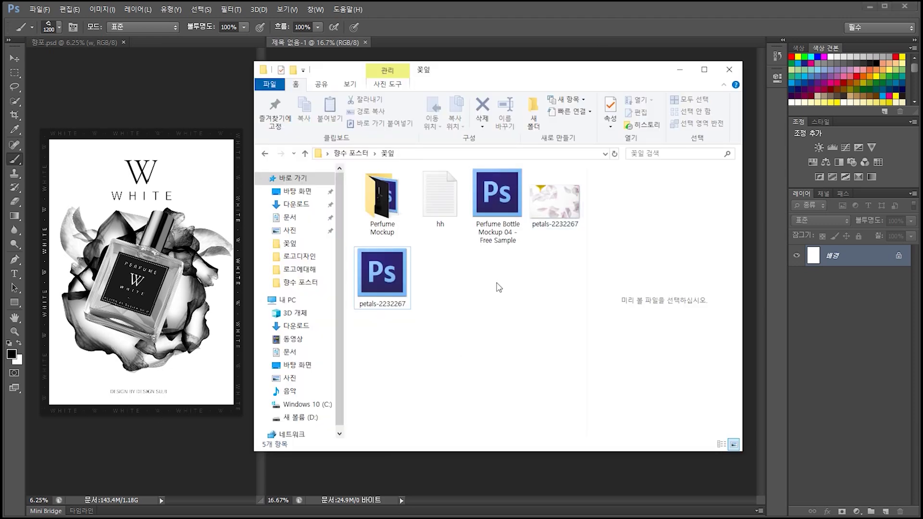
# Open Perfume Bottle Mockup 04, hide Vector Smart Object and BG_COLOR, and edit BOTTLE_ADJ's LIQUID colour
pyautogui.doubleClick(490, 190)
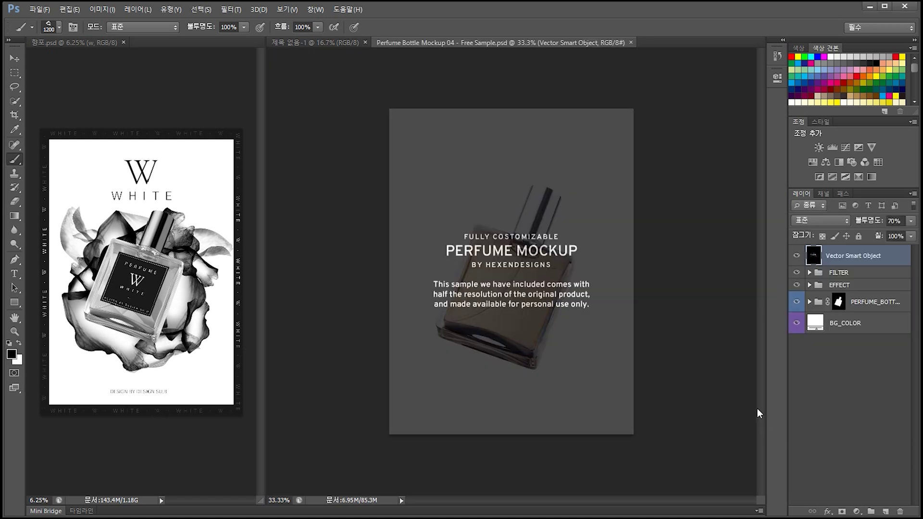
pyautogui.click(797, 257)
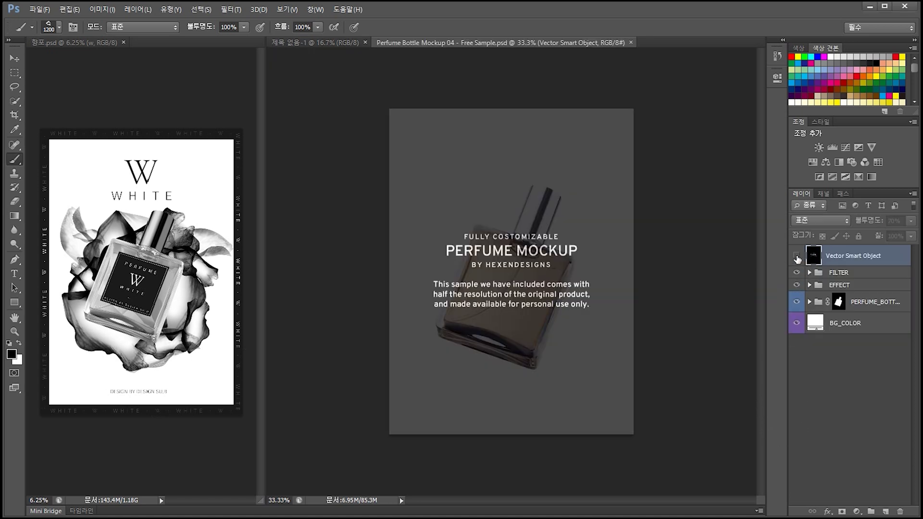
pyautogui.click(796, 323)
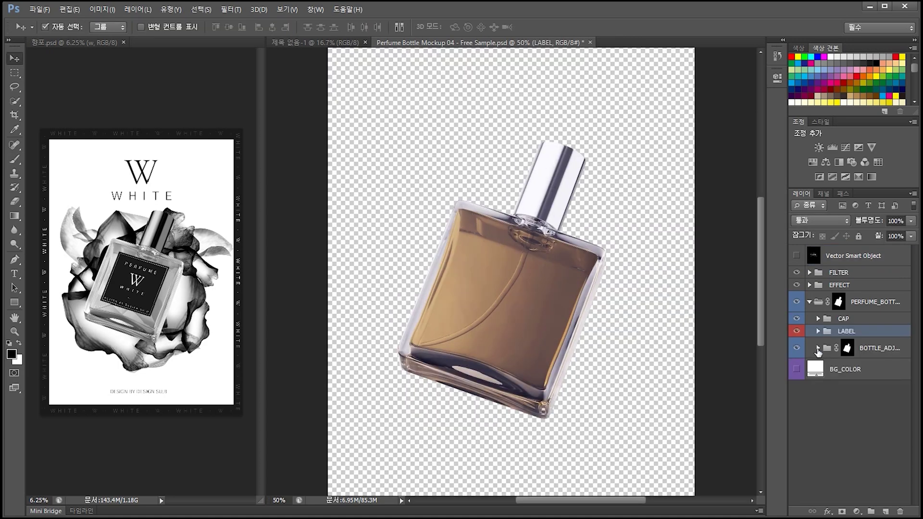
pyautogui.click(817, 348)
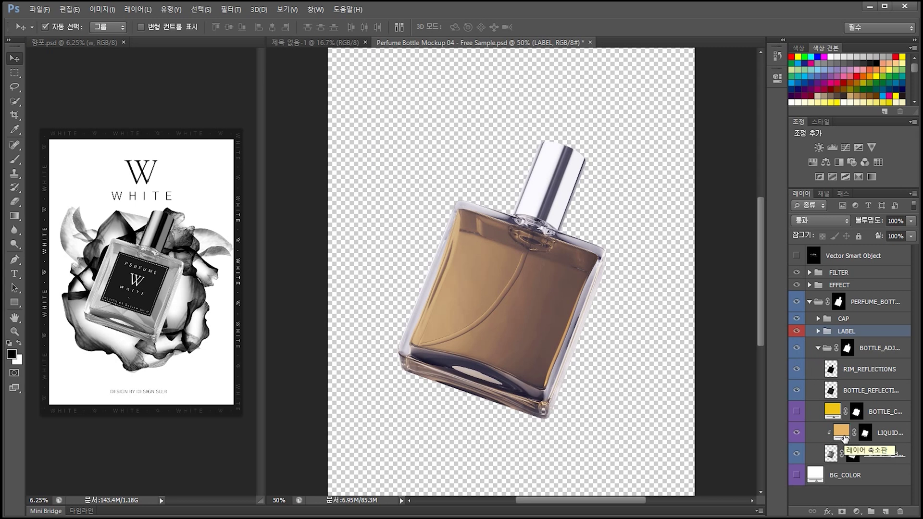
pyautogui.doubleClick(845, 437)
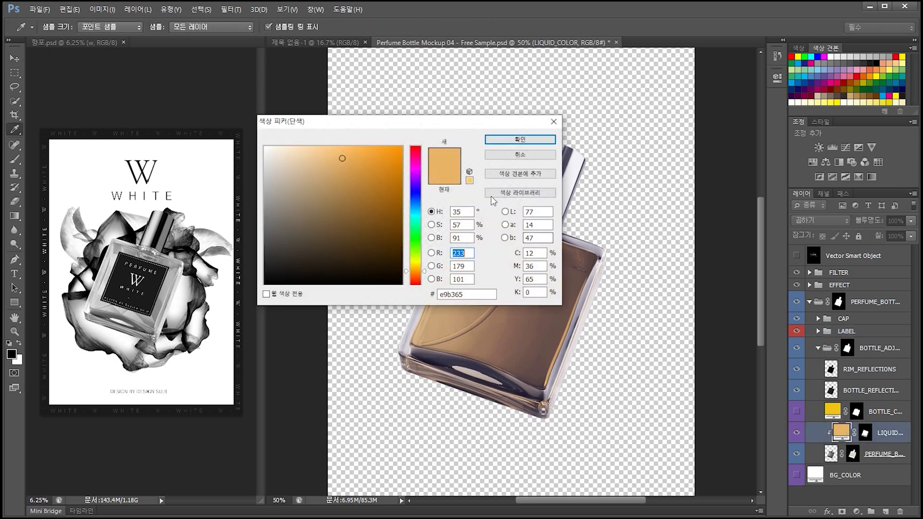
# Set the LIQUID colour to pure white ffffff
pyautogui.moveTo(336, 122)
pyautogui.mouseDown()
pyautogui.moveTo(384, 124)
pyautogui.moveTo(362, 315)
pyautogui.moveTo(171, 149)
pyautogui.mouseUp()
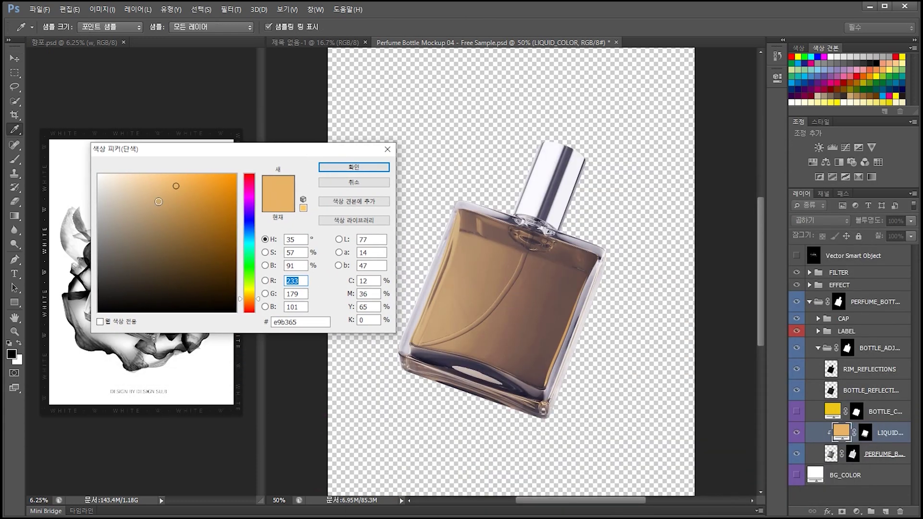
pyautogui.moveTo(159, 201); pyautogui.dragTo(98, 175)
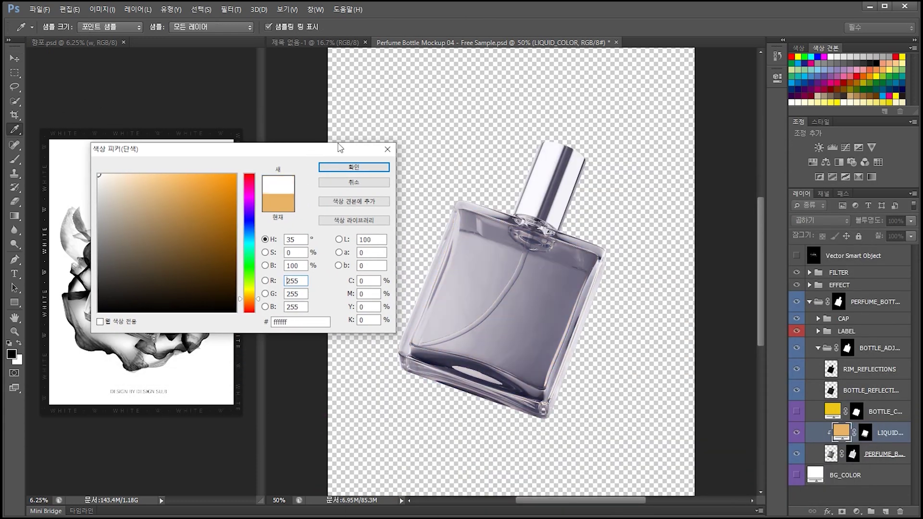
pyautogui.click(354, 166)
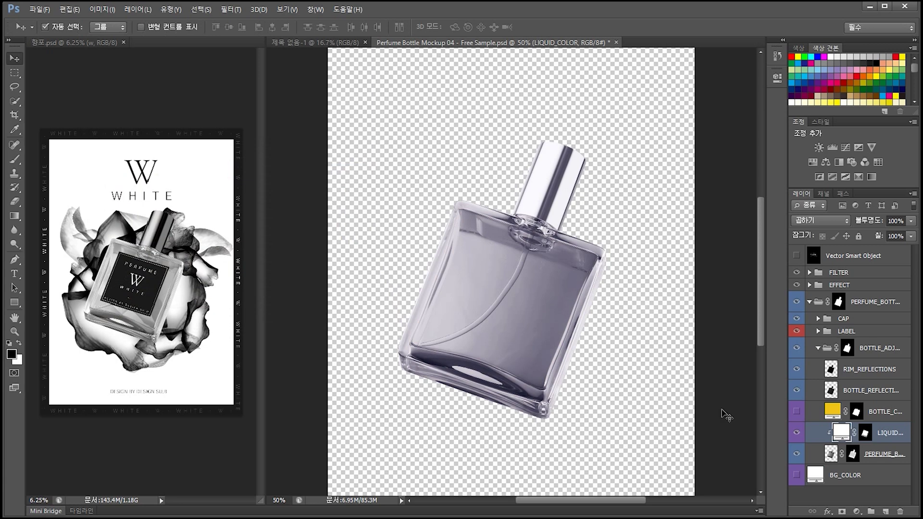
# Brighten PERFUME_B with Levels, white input slider at 203, then collapse the group
pyautogui.click(832, 458)
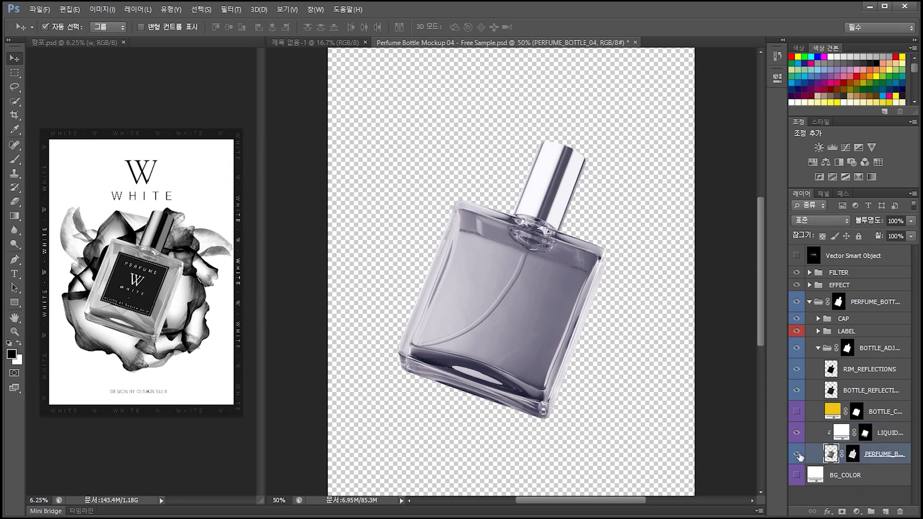
pyautogui.click(797, 454)
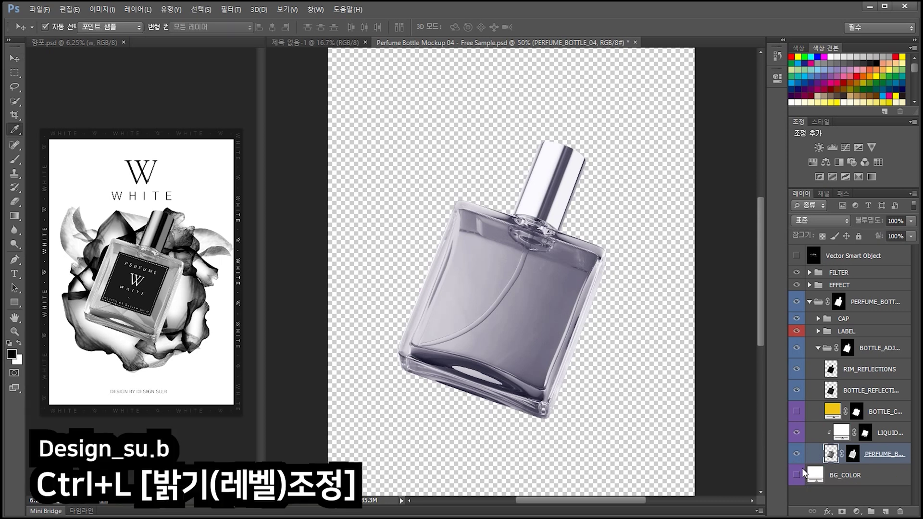
pyautogui.hotkey('ctrl', 'l')
pyautogui.moveTo(808, 233); pyautogui.dragTo(724, 234)
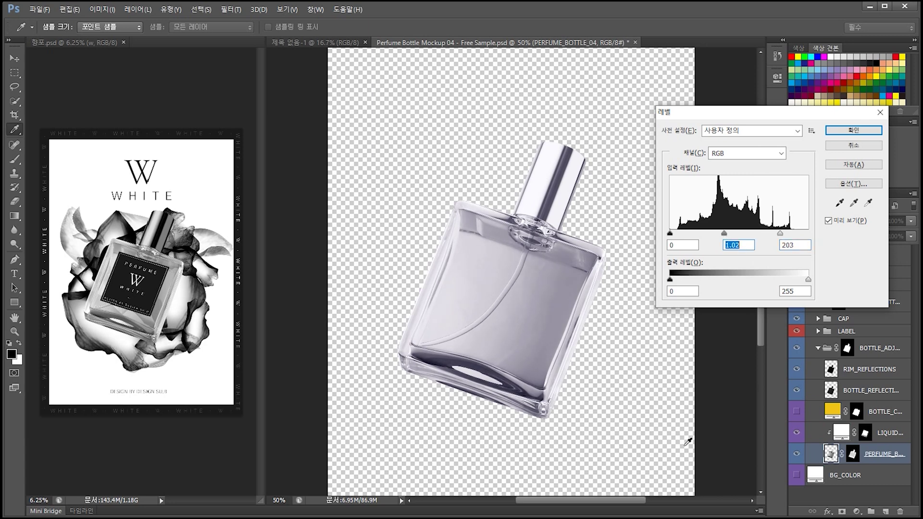
pyautogui.press('Return')
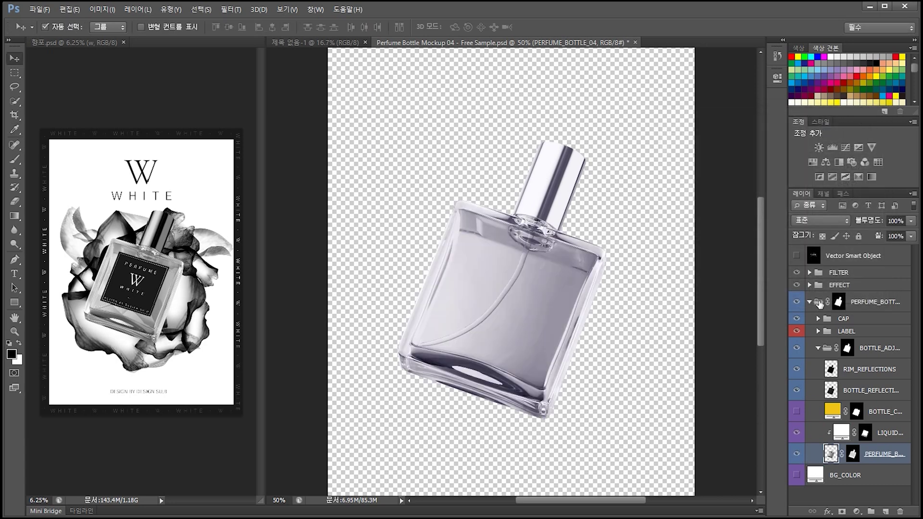
pyautogui.click(810, 301)
# Group the FILTER, EFFECT and bottle layers and drag the group into 제목 없음-1
pyautogui.keyDown('shift'); pyautogui.click(838, 273); pyautogui.keyUp('shift')
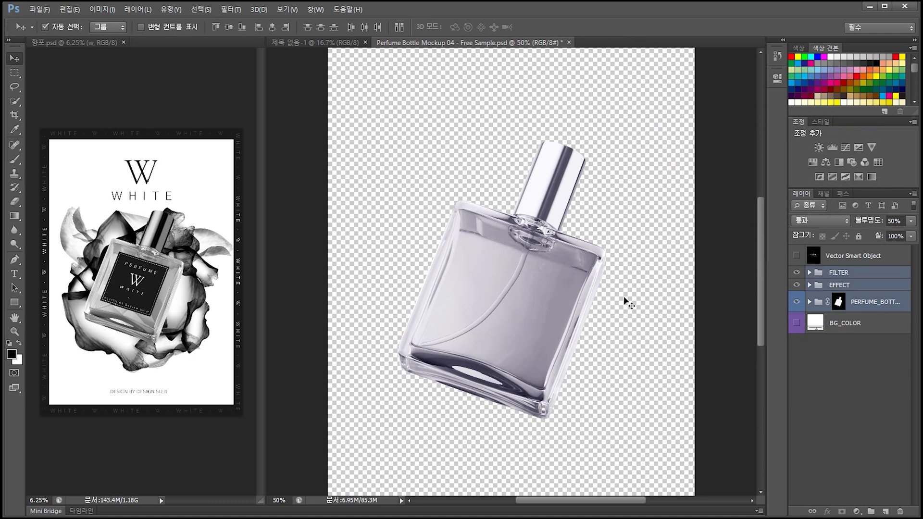
pyautogui.hotkey('ctrl', 'g')
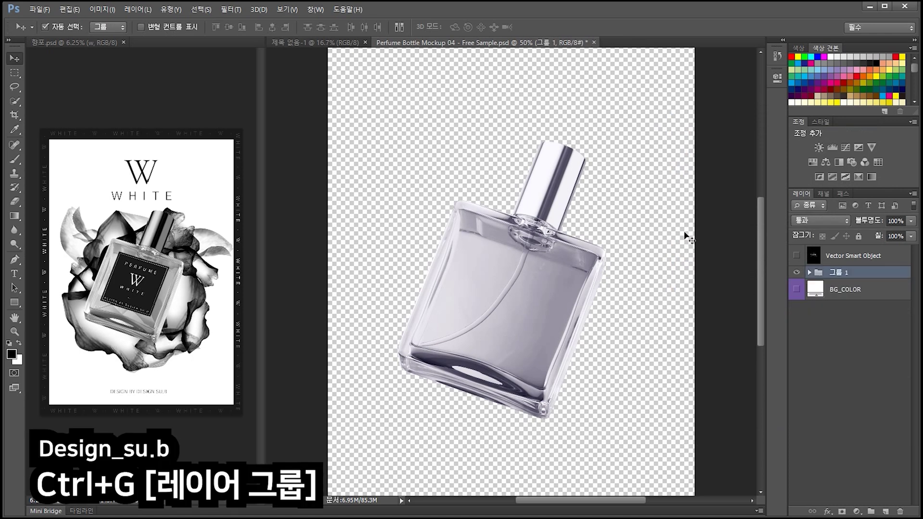
pyautogui.moveTo(534, 315)
pyautogui.mouseDown()
pyautogui.moveTo(397, 59)
pyautogui.moveTo(547, 246)
pyautogui.mouseUp()
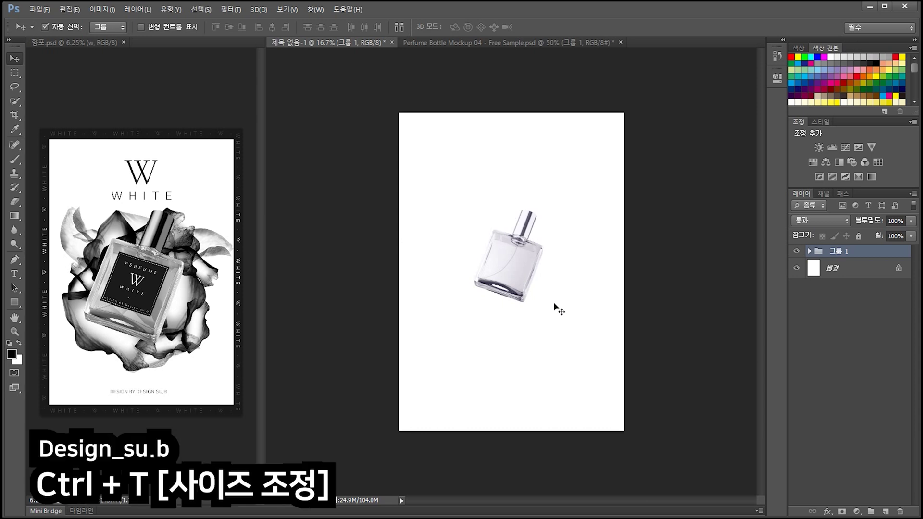
# Scale the bottle to about 183% and shift it down and left on the page
pyautogui.hotkey('ctrl', 't')
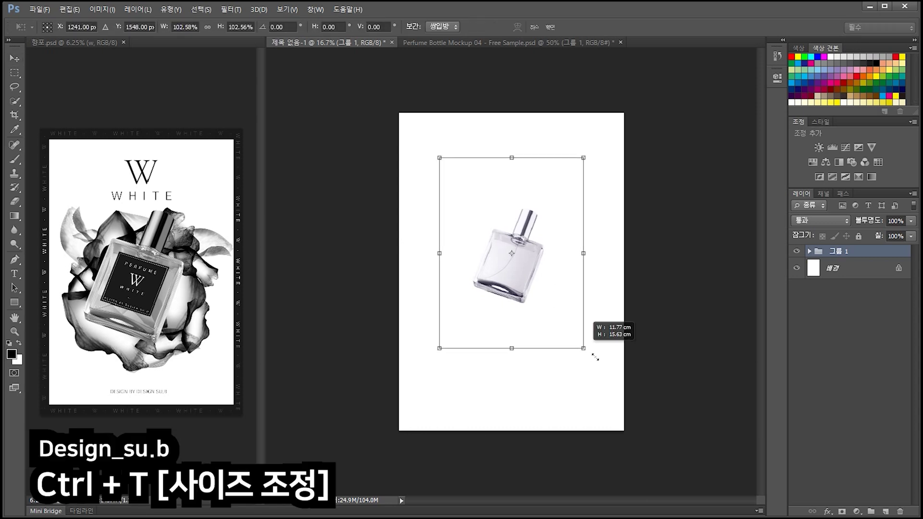
pyautogui.moveTo(574, 336); pyautogui.dragTo(642, 382)
pyautogui.moveTo(553, 194); pyautogui.dragTo(554, 208)
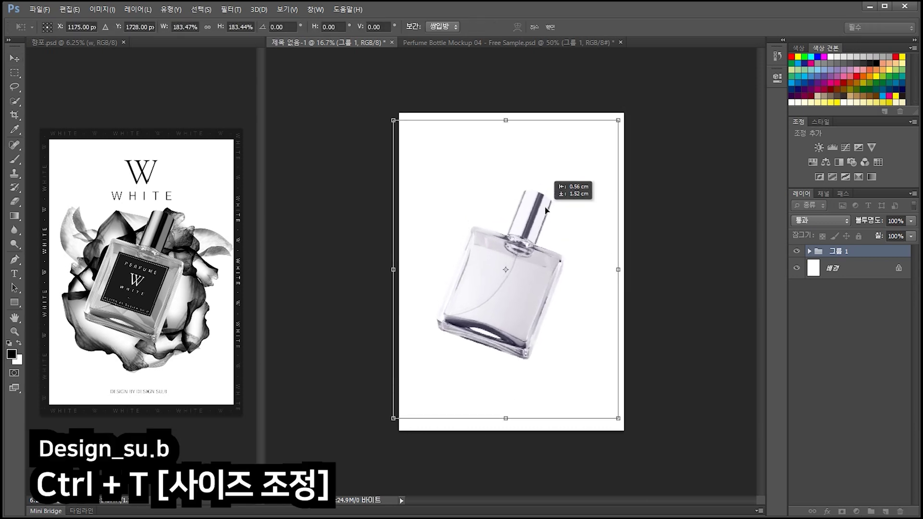
pyautogui.press('Return')
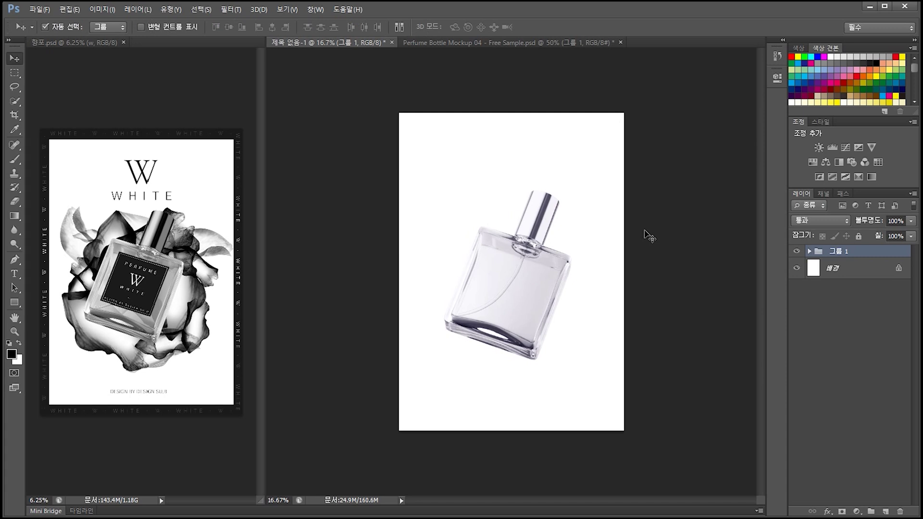
pyautogui.hotkey('ctrl', '+')
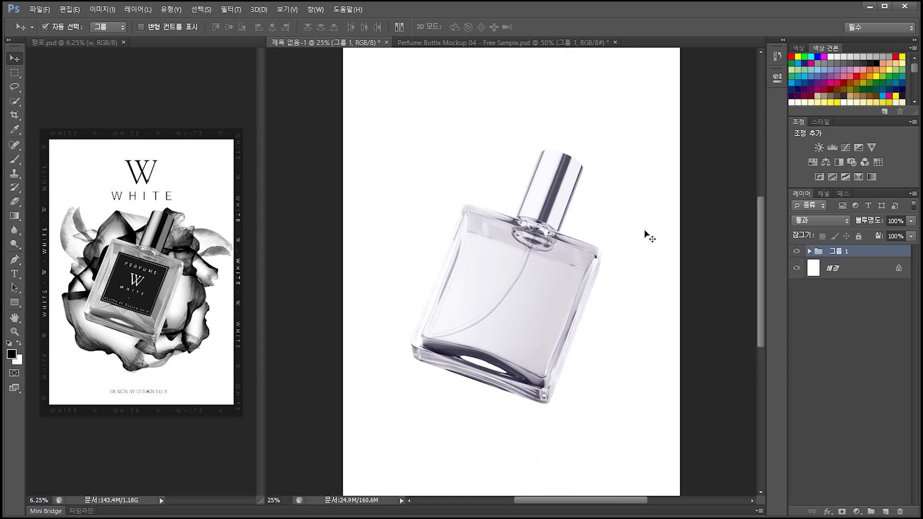
# Add a new layer above the background and load the petal brush at size 900
pyautogui.click(649, 237)
pyautogui.hotkey('ctrl', '-')
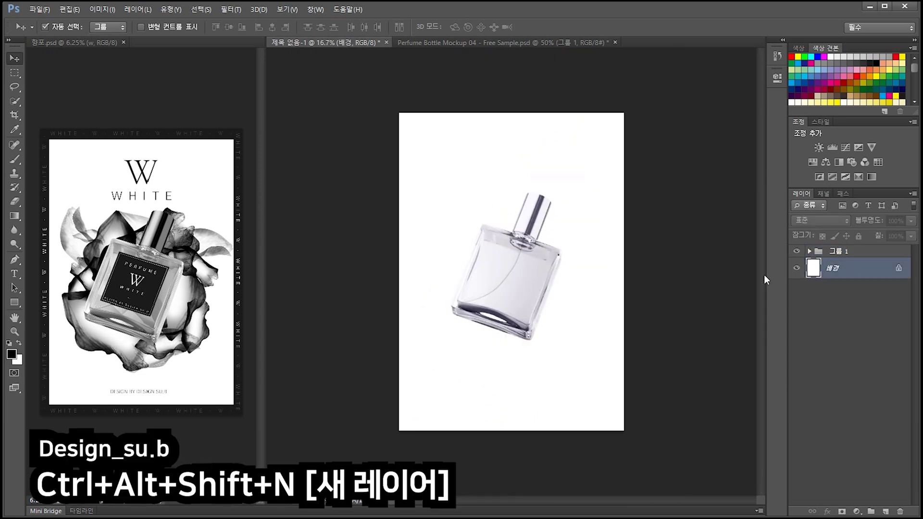
pyautogui.hotkey('ctrl', 'alt', 'shift', 'n')
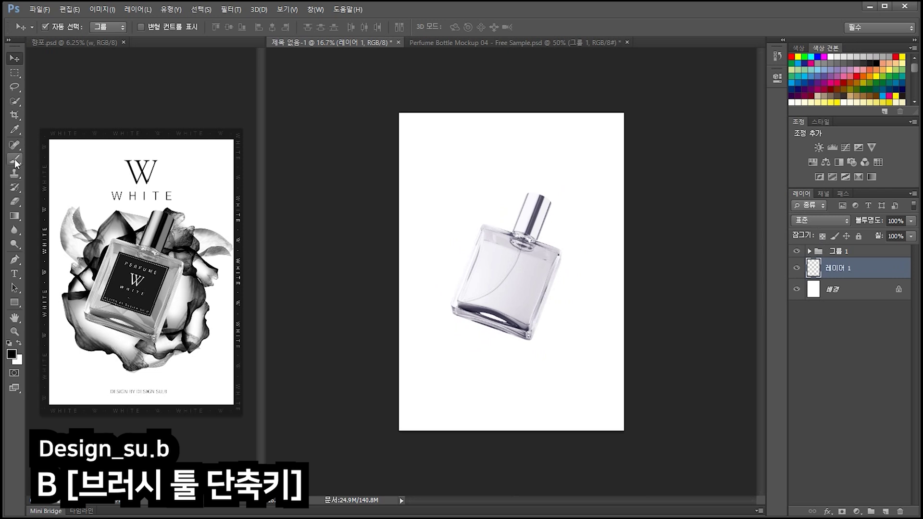
pyautogui.press('b')
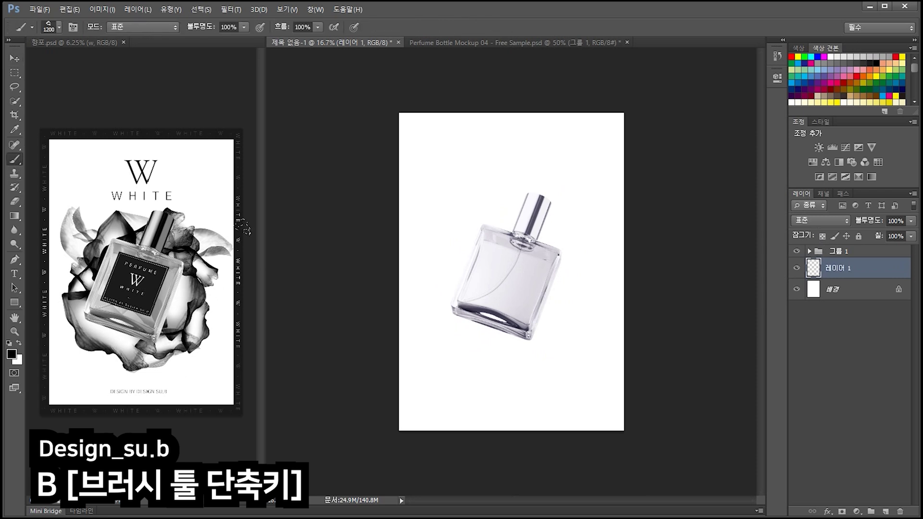
pyautogui.rightClick(425, 197)
pyautogui.keyDown('alt'); pyautogui.scroll(1, 594, 375); pyautogui.keyUp('alt')
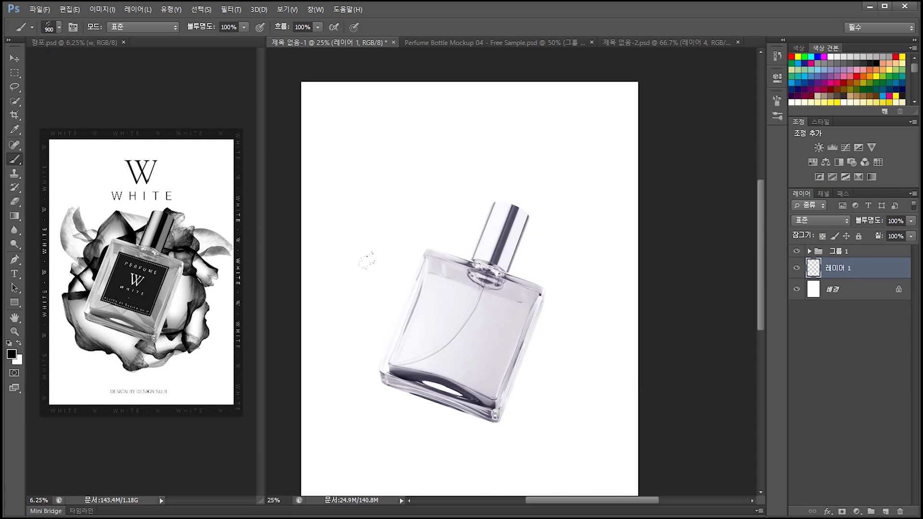
# Stamp trial petal strokes around the bottle, then delete that layer and add a fresh one
pyautogui.moveTo(367, 261); pyautogui.dragTo(385, 281)
pyautogui.click(504, 409)
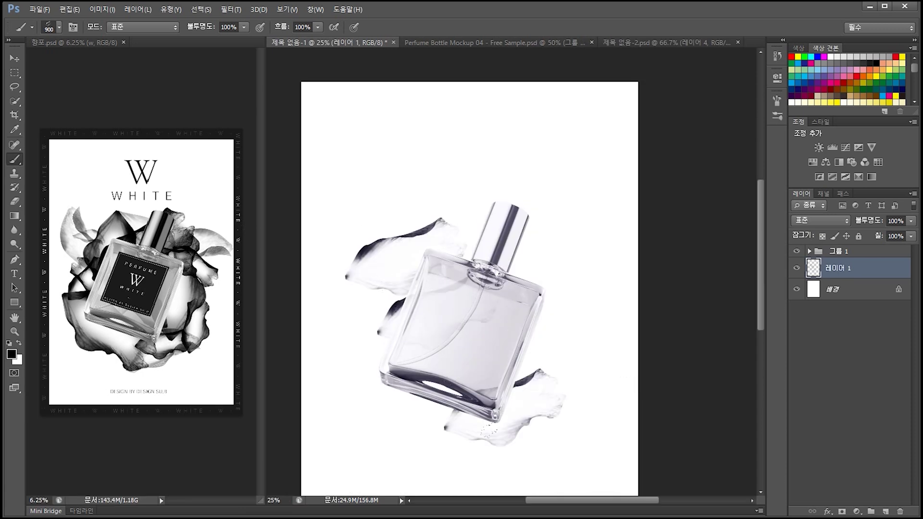
pyautogui.click(569, 334)
pyautogui.click(573, 254)
pyautogui.click(480, 183)
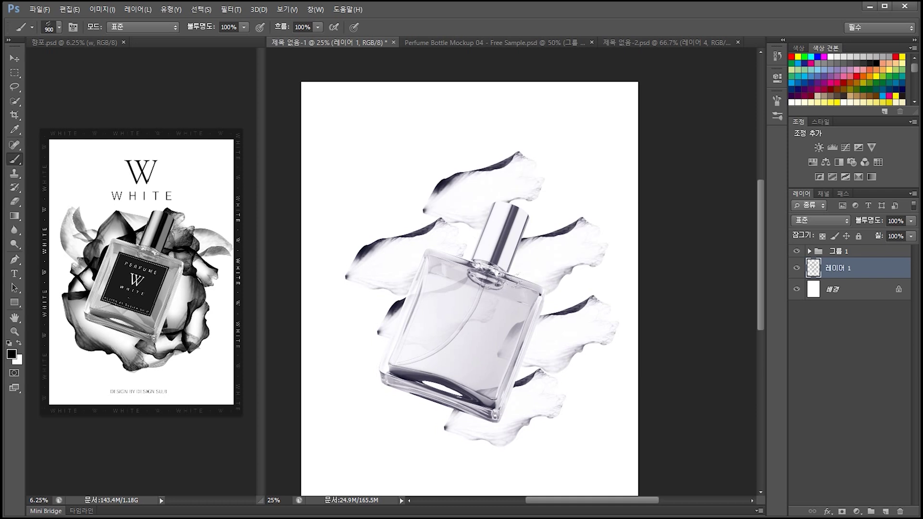
pyautogui.press('Delete')
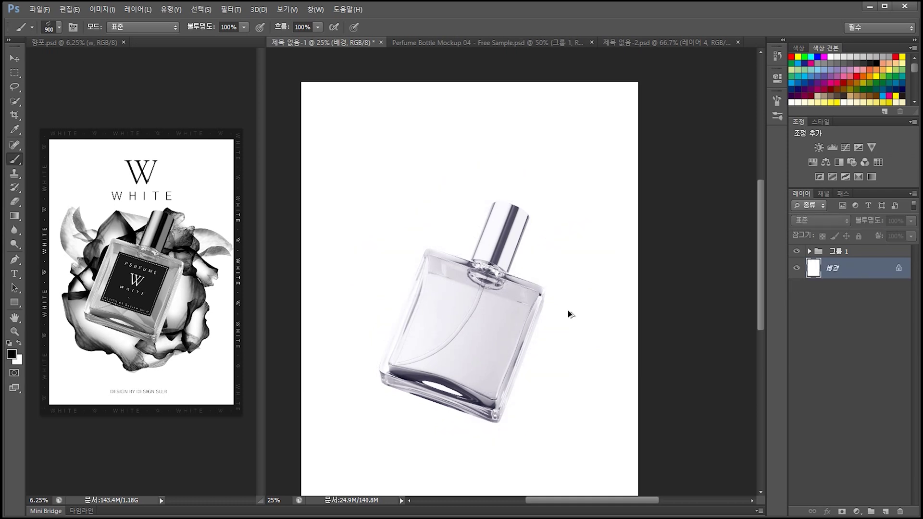
pyautogui.hotkey('ctrl', 'shift', 'alt', 'n')
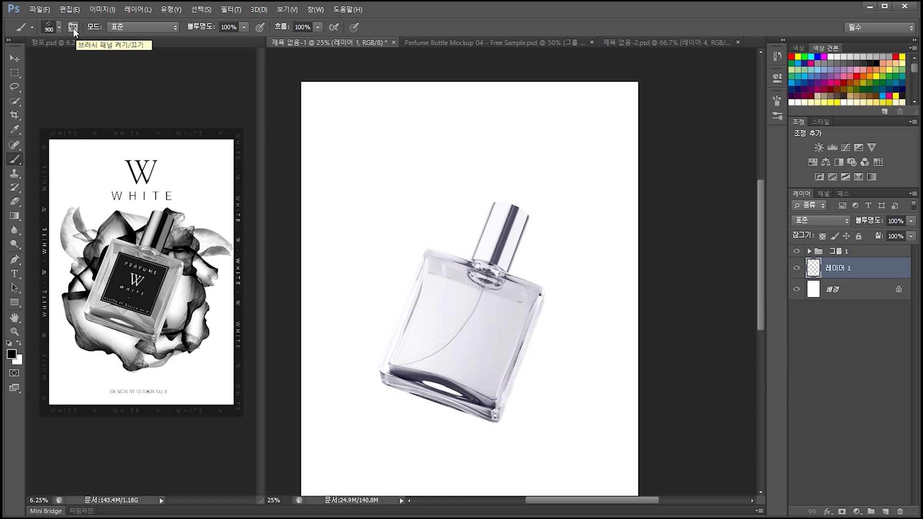
# Enable Shape Dynamics on the petal brush with 50% angle jitter
pyautogui.click(73, 27)
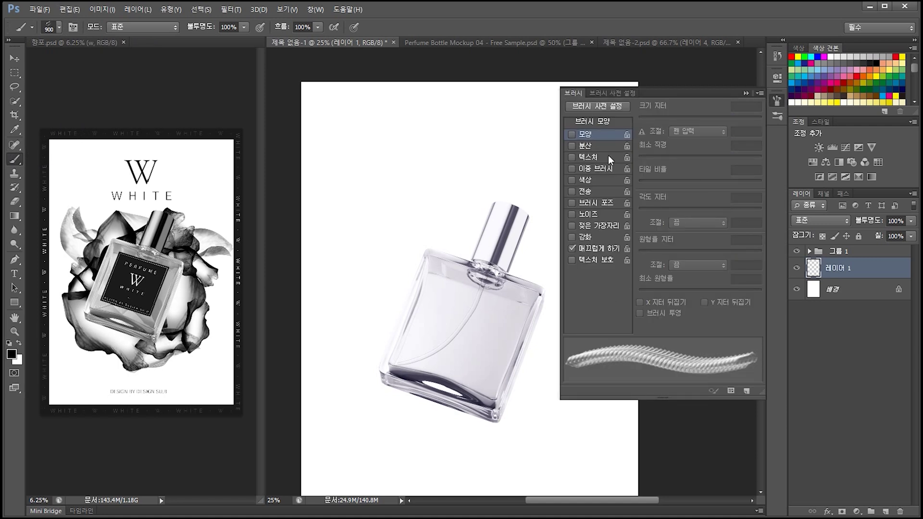
pyautogui.click(590, 122)
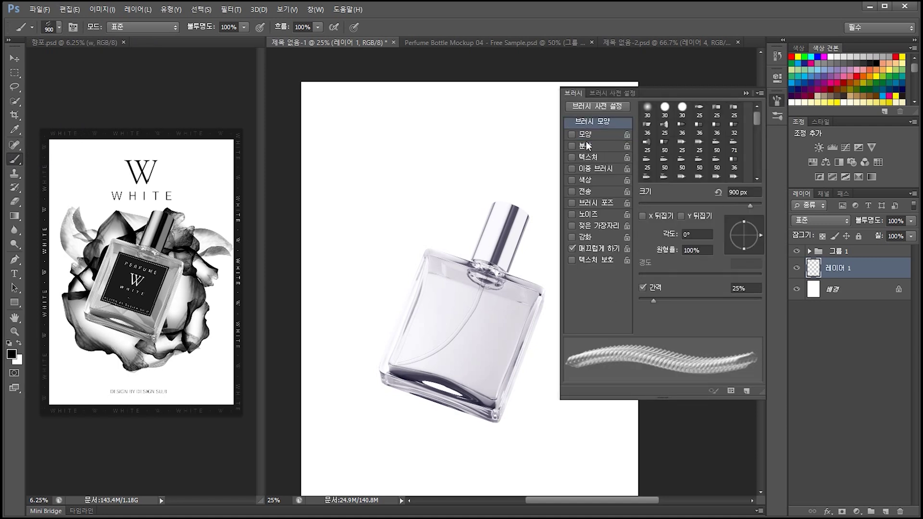
pyautogui.click(587, 137)
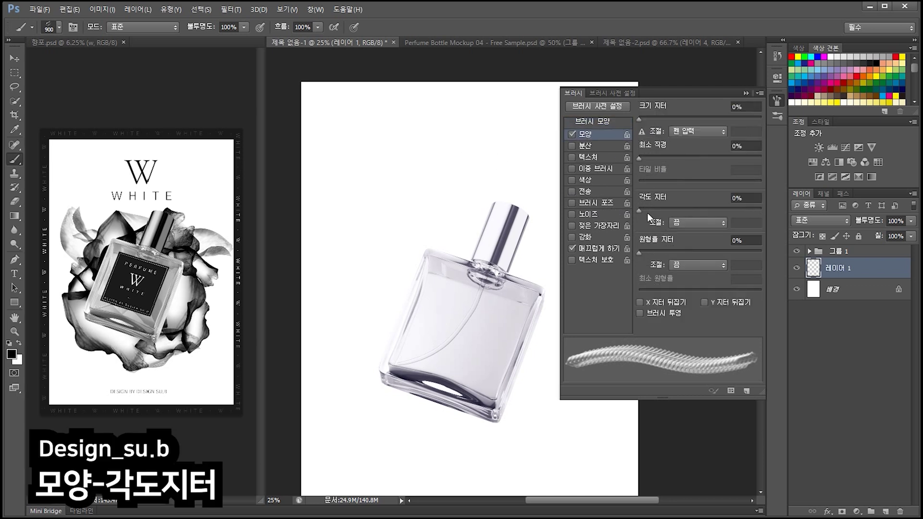
pyautogui.moveTo(641, 211); pyautogui.dragTo(700, 217)
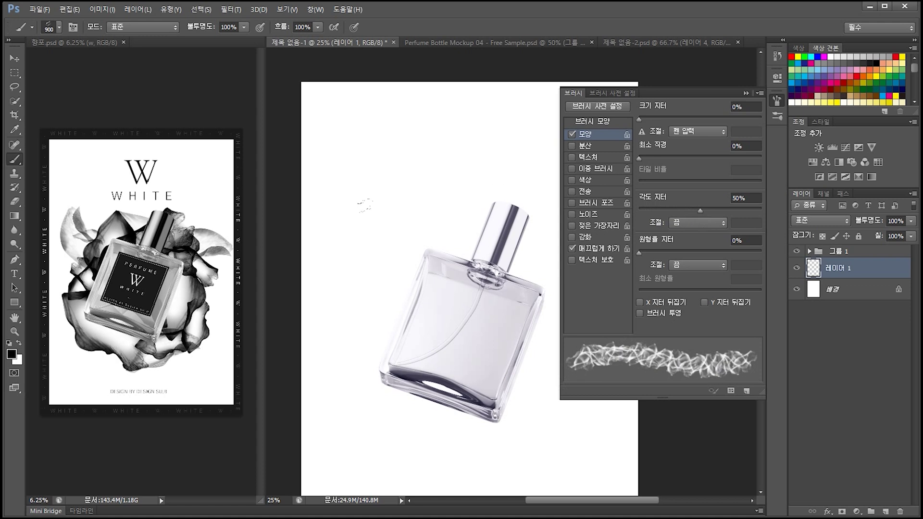
# Stamp seven rotated test petals around the bottle, then clear them with Ctrl+Alt+Z
pyautogui.click(364, 205)
pyautogui.click(351, 270)
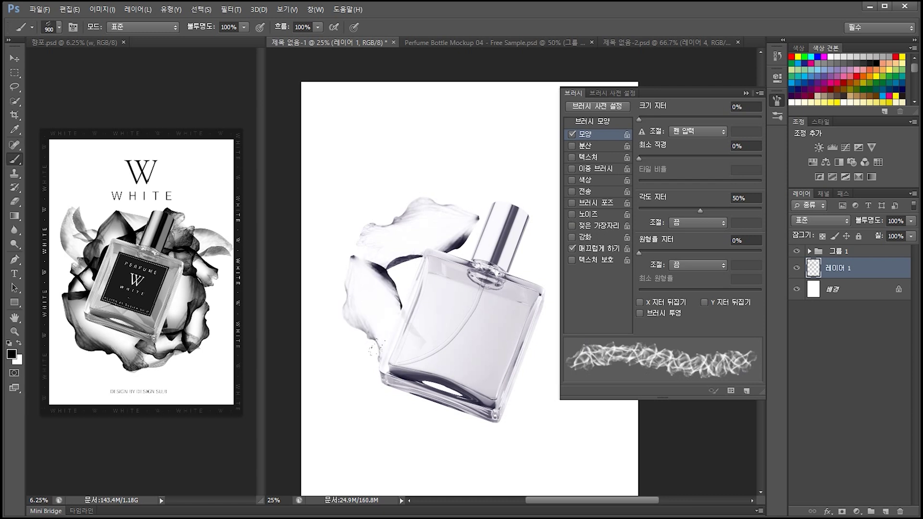
pyautogui.click(402, 413)
pyautogui.click(503, 428)
pyautogui.click(529, 284)
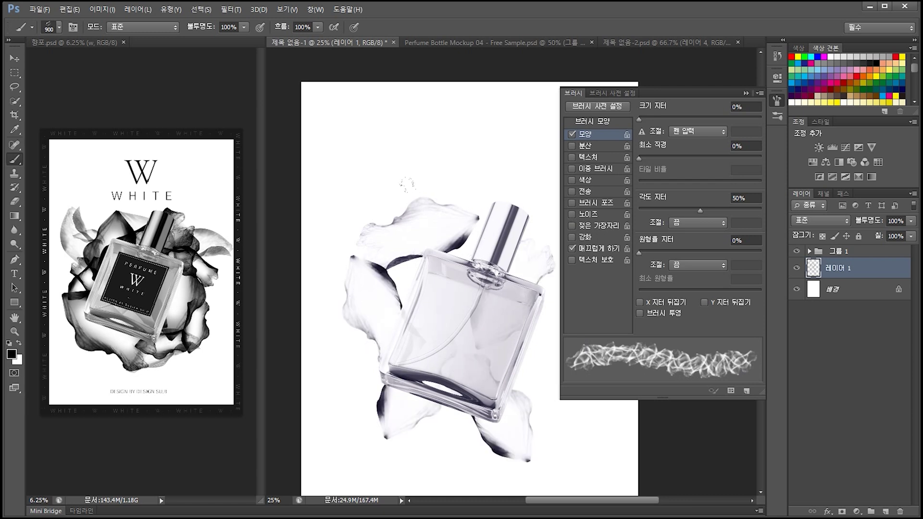
pyautogui.click(416, 194)
pyautogui.click(397, 254)
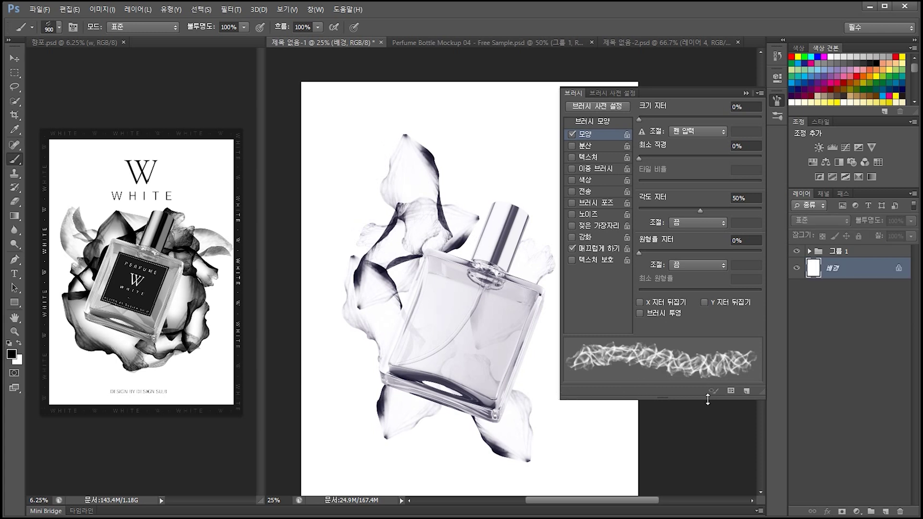
pyautogui.hotkey('ctrl', 'alt', 'z')
pyautogui.hotkey('ctrl', 'alt', 'z')
pyautogui.hotkey('ctrl', 'alt', 'z')
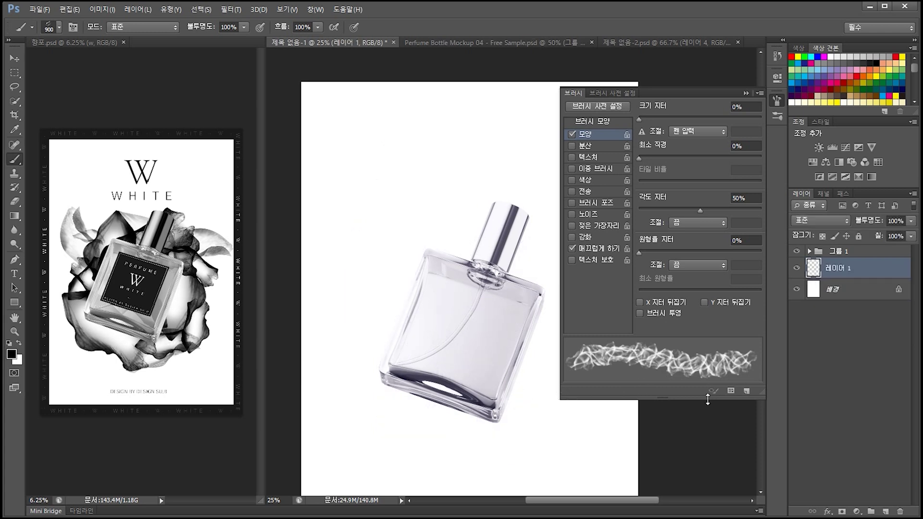
# Paint dark petals of varying size left, right and below the bottle
pyautogui.press(']')
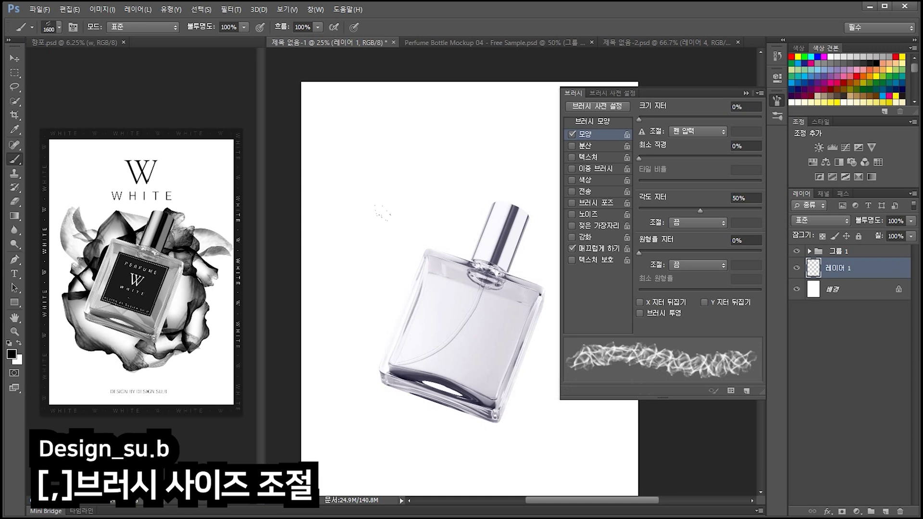
pyautogui.press('[')
pyautogui.press('[')
pyautogui.press('[')
pyautogui.click(423, 226)
pyautogui.click(387, 347)
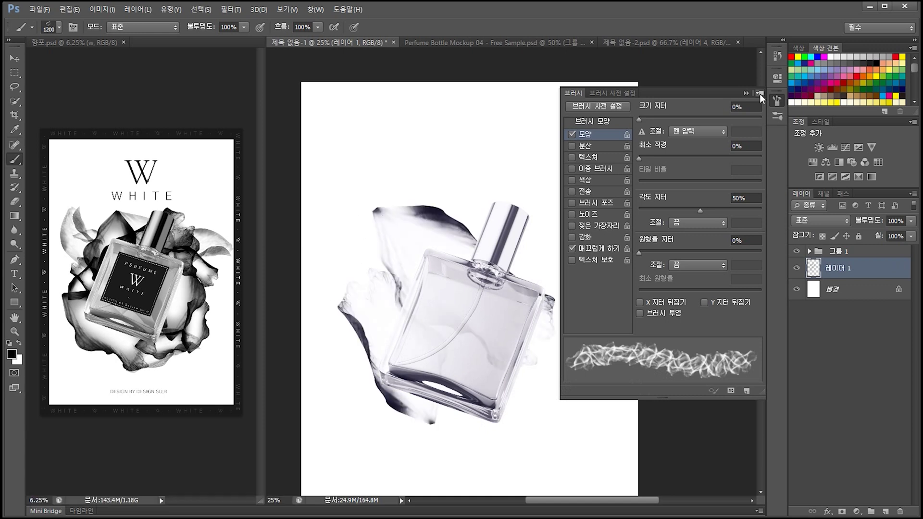
pyautogui.click(778, 100)
pyautogui.press('[')
pyautogui.press('[')
pyautogui.press('[')
pyautogui.click(533, 361)
pyautogui.click(451, 423)
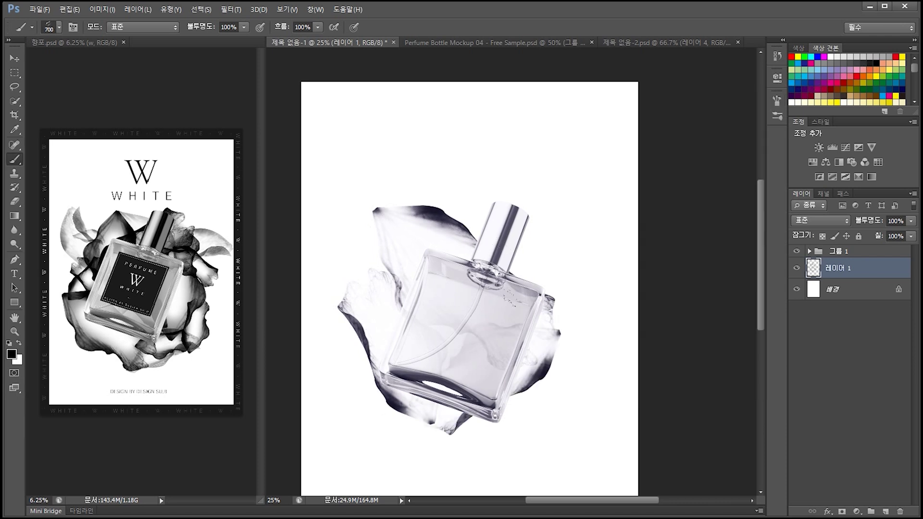
# Add a white petal at the lower right and larger dark petals by the neck and below, undoing a bad dab
pyautogui.hotkey('ctrl', '-')
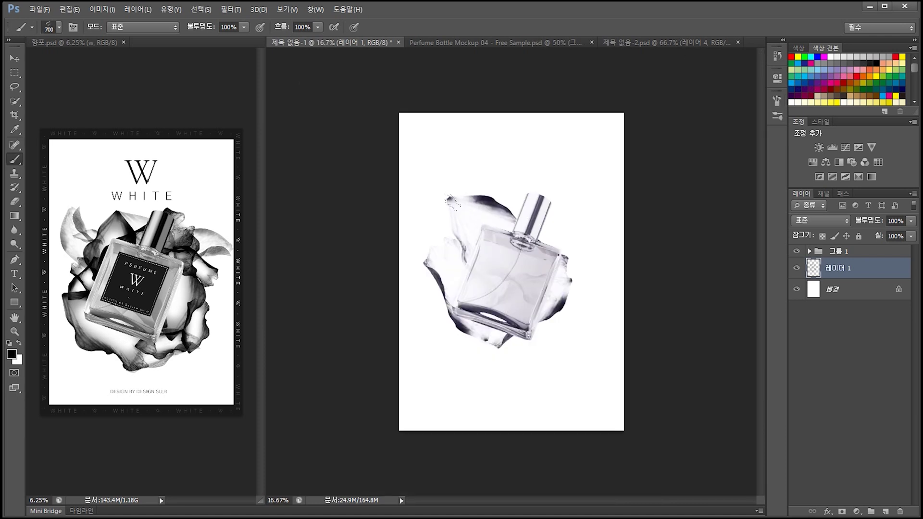
pyautogui.click(560, 229)
pyautogui.hotkey('ctrl', 'z')
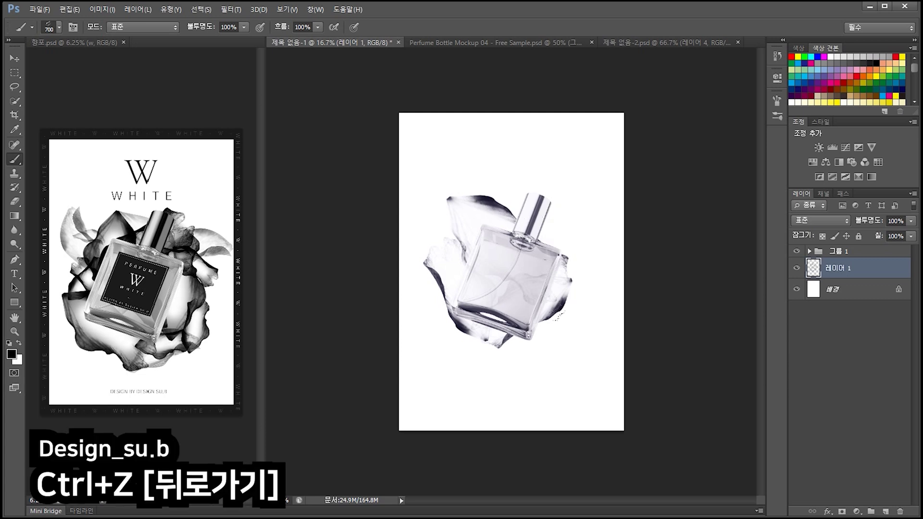
pyautogui.click(557, 317)
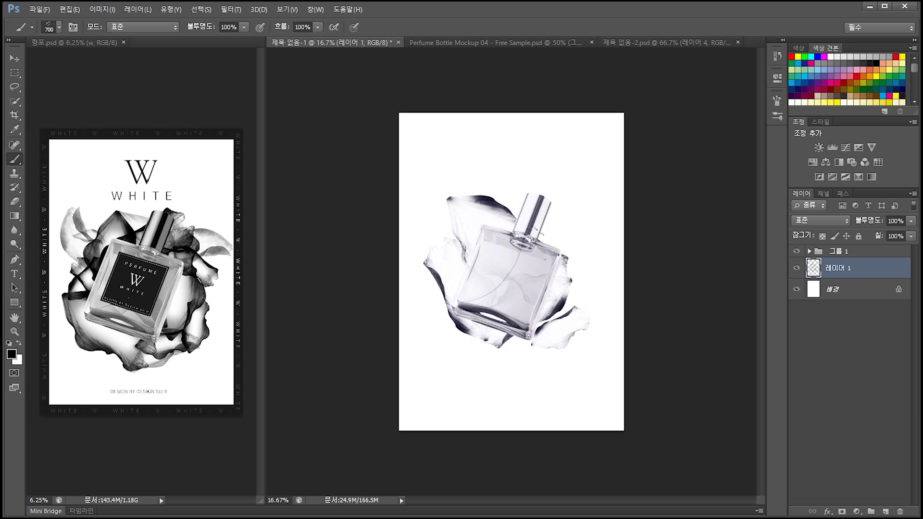
pyautogui.press(']')
pyautogui.press(']')
pyautogui.press(']')
pyautogui.click(507, 222)
pyautogui.click(509, 353)
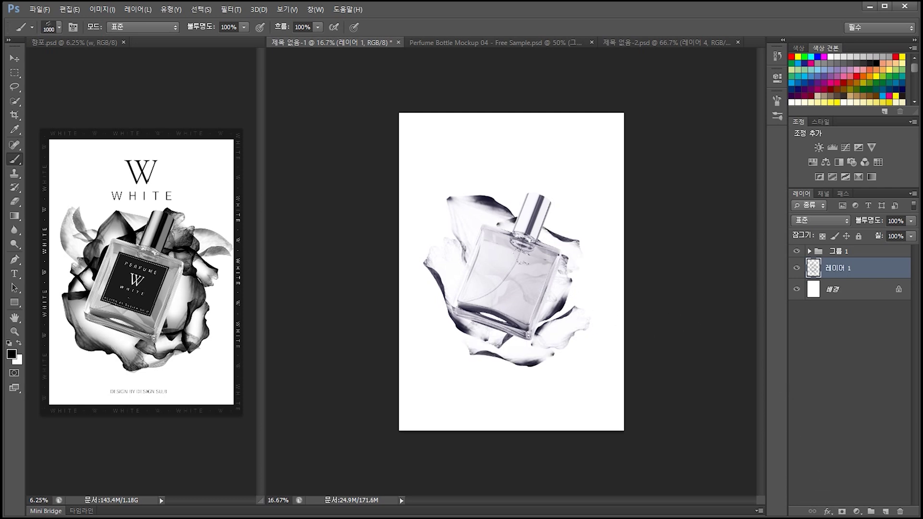
# Select the 969 petal brush on a new layer with Shape Dynamics enabled
pyautogui.rightClick(521, 225)
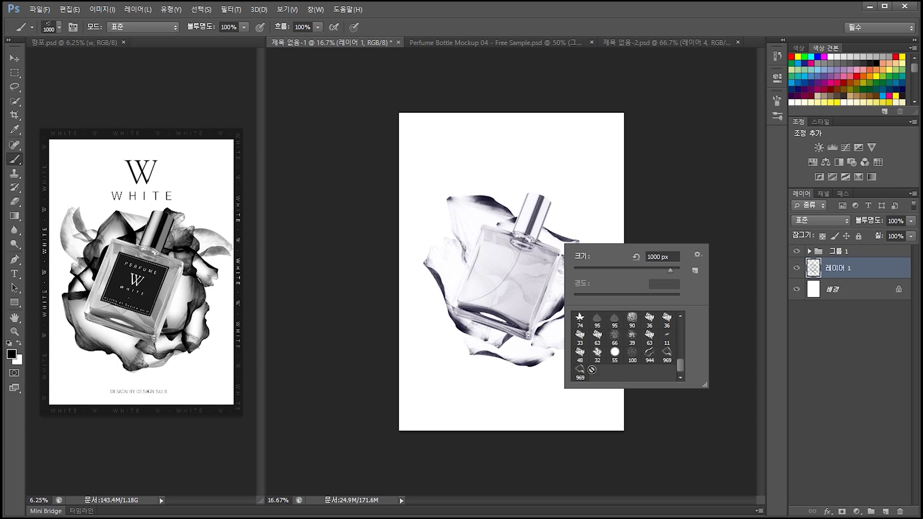
pyautogui.click(583, 376)
pyautogui.hotkey('ctrl', 'shift', 'alt', 'n')
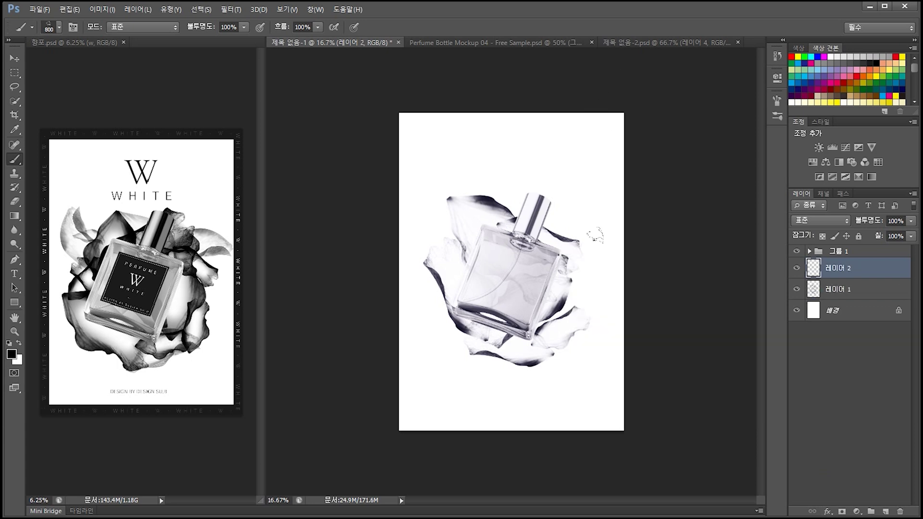
pyautogui.click(777, 100)
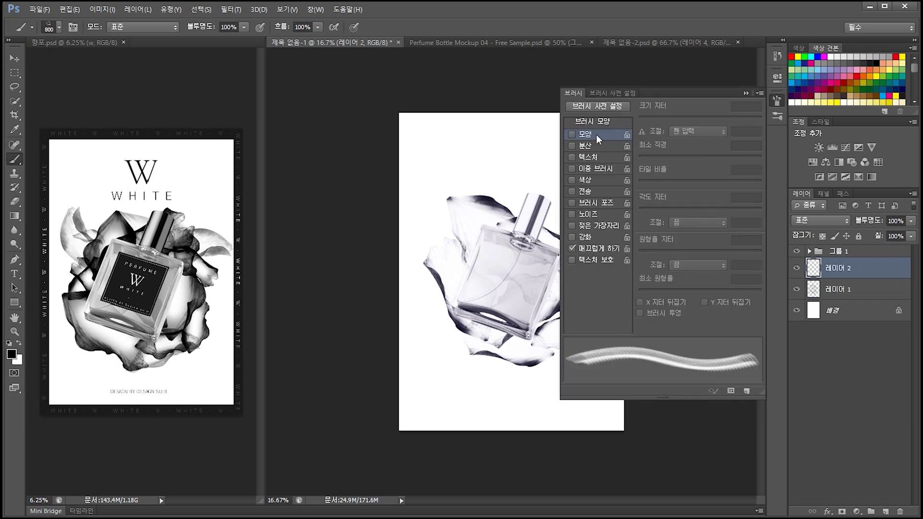
pyautogui.click(595, 134)
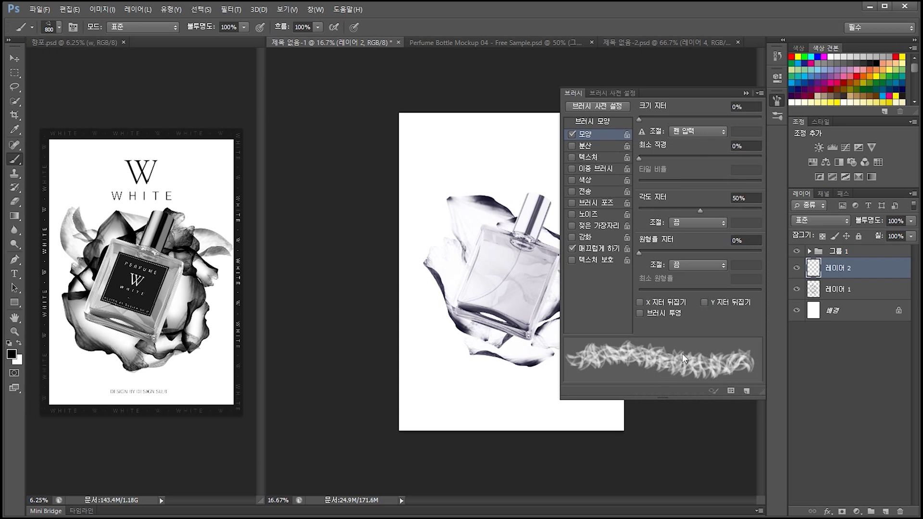
pyautogui.click(777, 100)
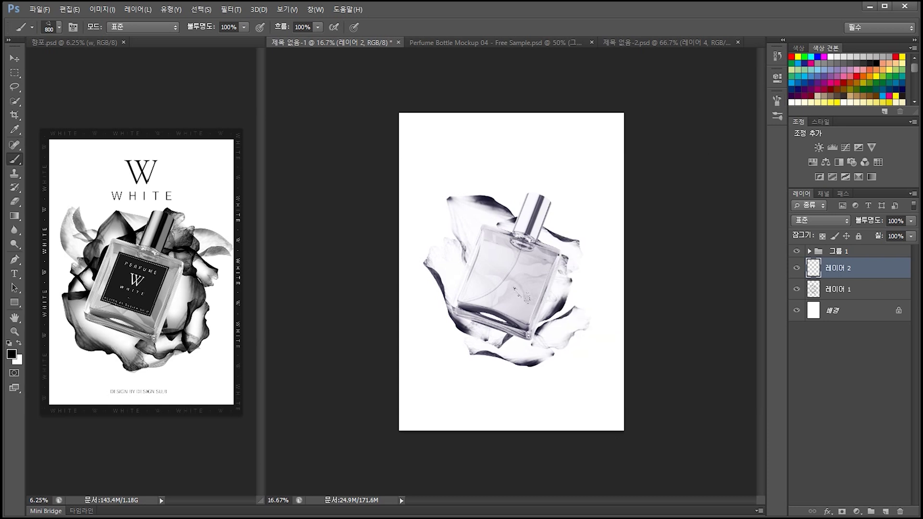
# Paint smoky petals right, left and above the bottle cap to surround it
pyautogui.click(575, 270)
pyautogui.click(450, 313)
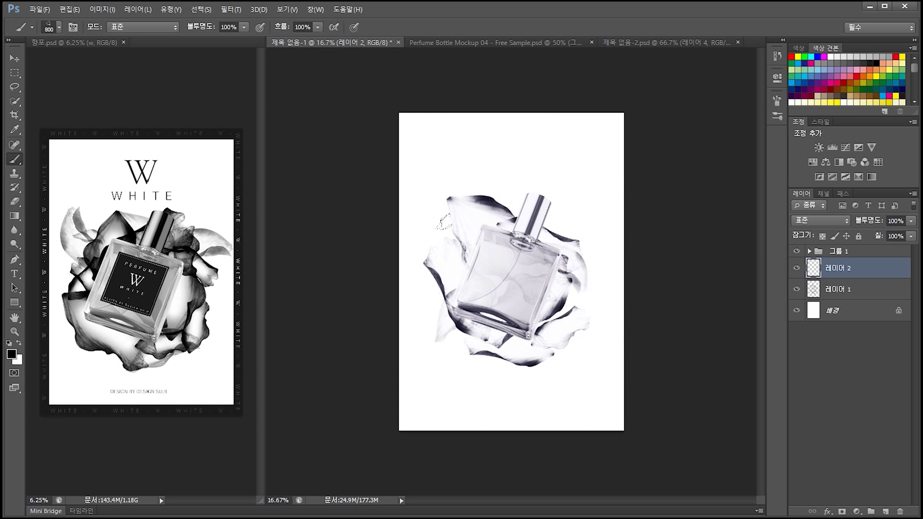
pyautogui.click(458, 237)
pyautogui.click(526, 206)
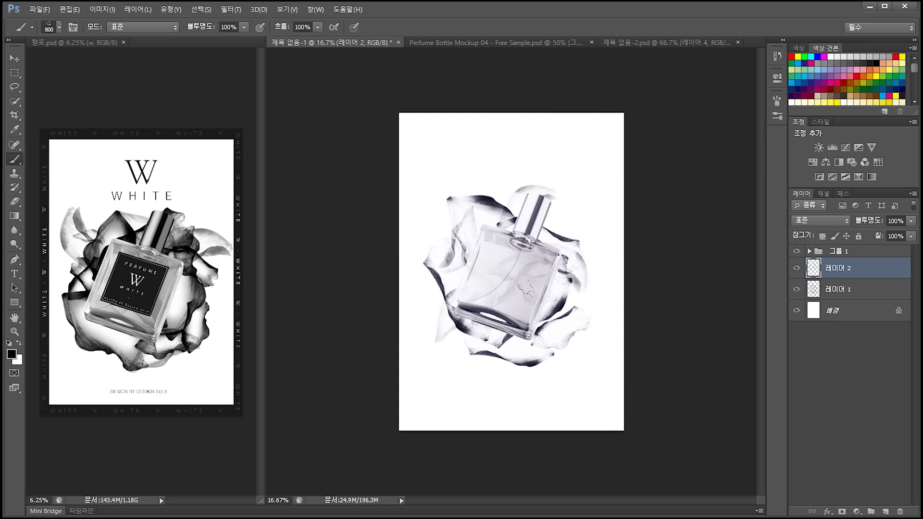
pyautogui.click(528, 287)
pyautogui.hotkey('ctrl', '+')
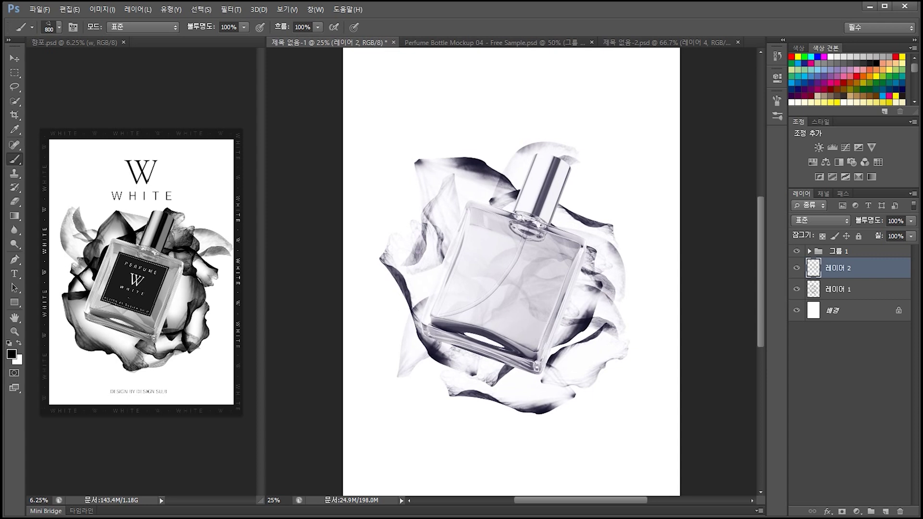
# Test 레이어 1's fill, restore it to 100%, and duplicate the layer with Ctrl+J
pyautogui.press('v')
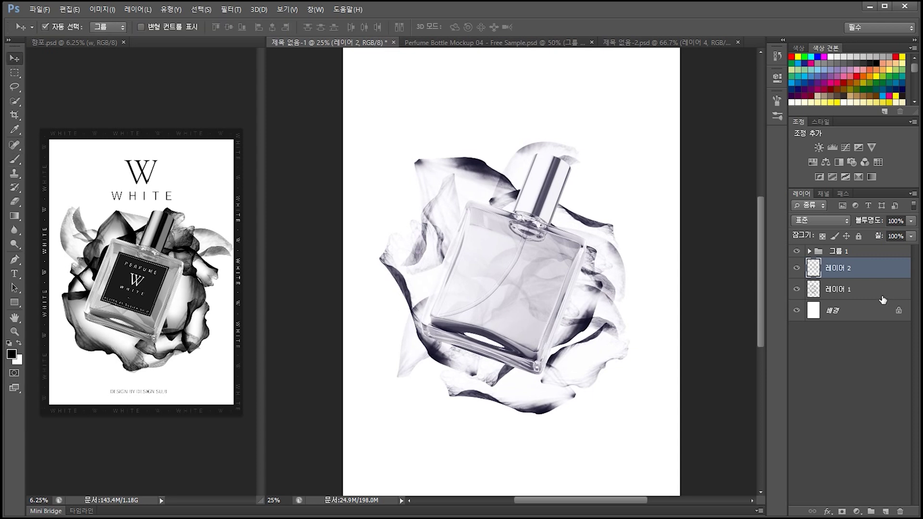
pyautogui.click(881, 293)
pyautogui.click(910, 236)
pyautogui.moveTo(899, 234)
pyautogui.mouseDown()
pyautogui.moveTo(887, 232)
pyautogui.moveTo(913, 233)
pyautogui.mouseUp()
pyautogui.click(848, 287)
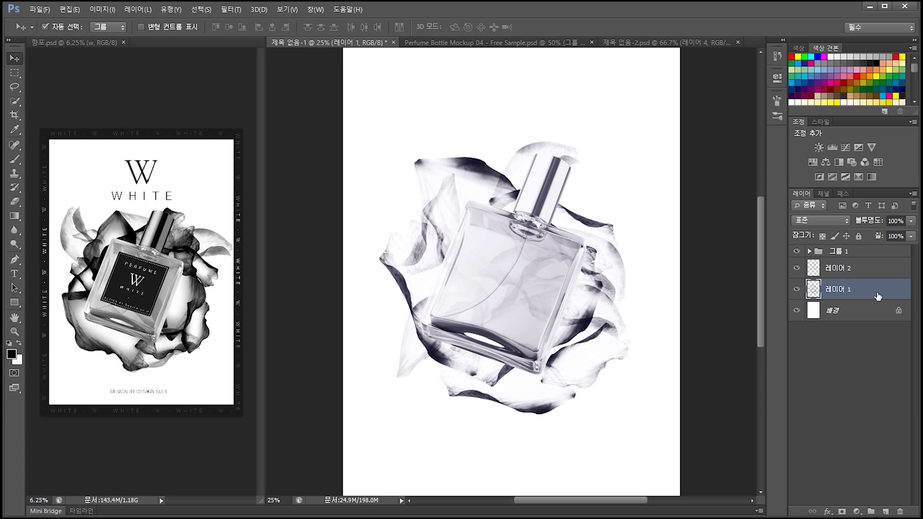
pyautogui.hotkey('ctrl', 'j')
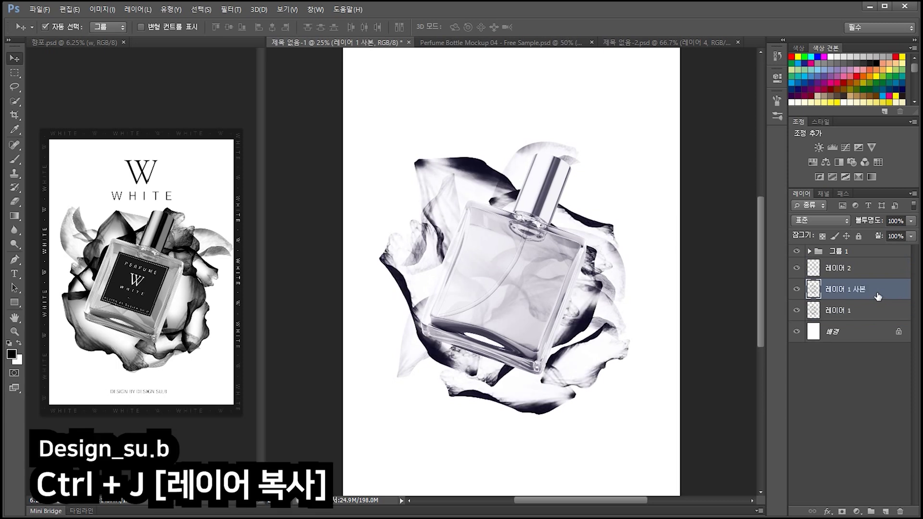